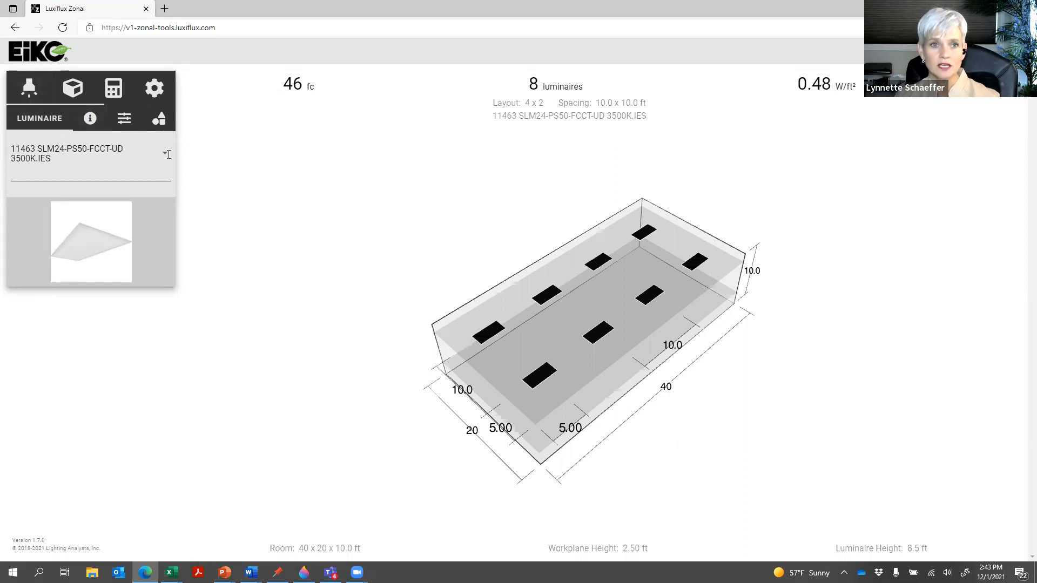
# - Search the luminaire list for LLH and select the LLH-06DX-40K-U.ies fixture
pyautogui.click(90, 151)
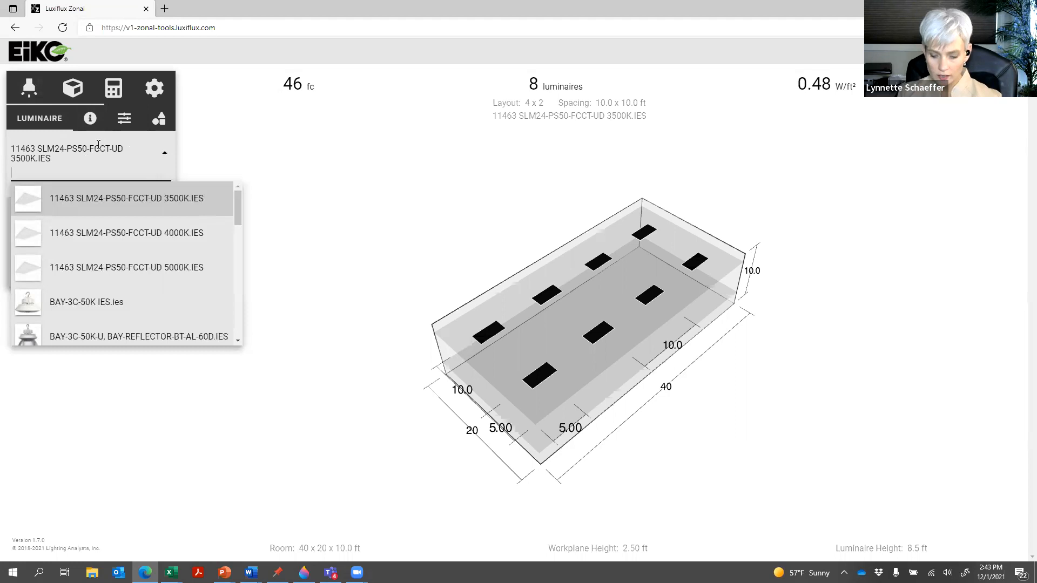
pyautogui.write('LLH')
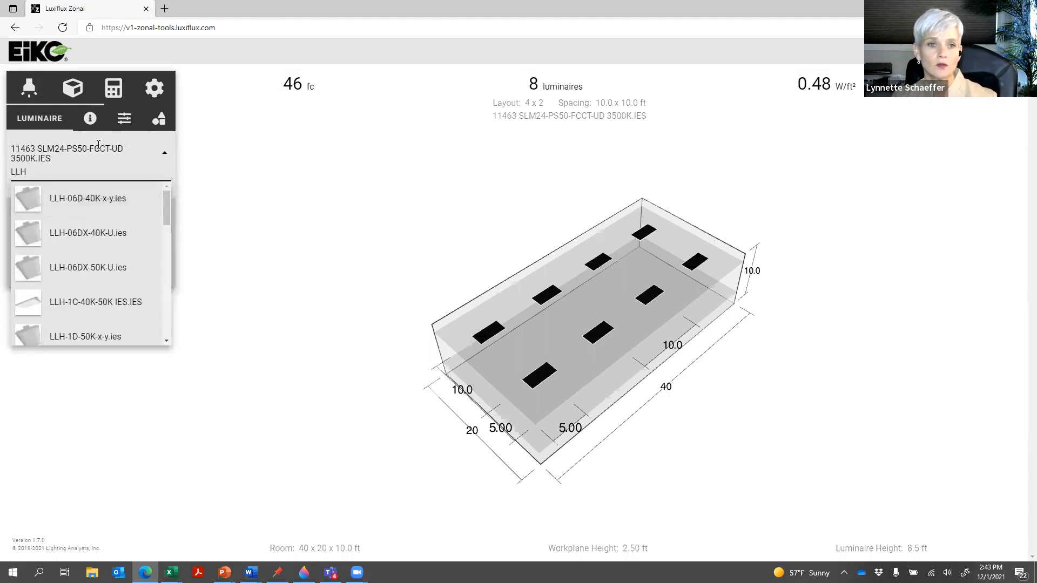
pyautogui.click(98, 240)
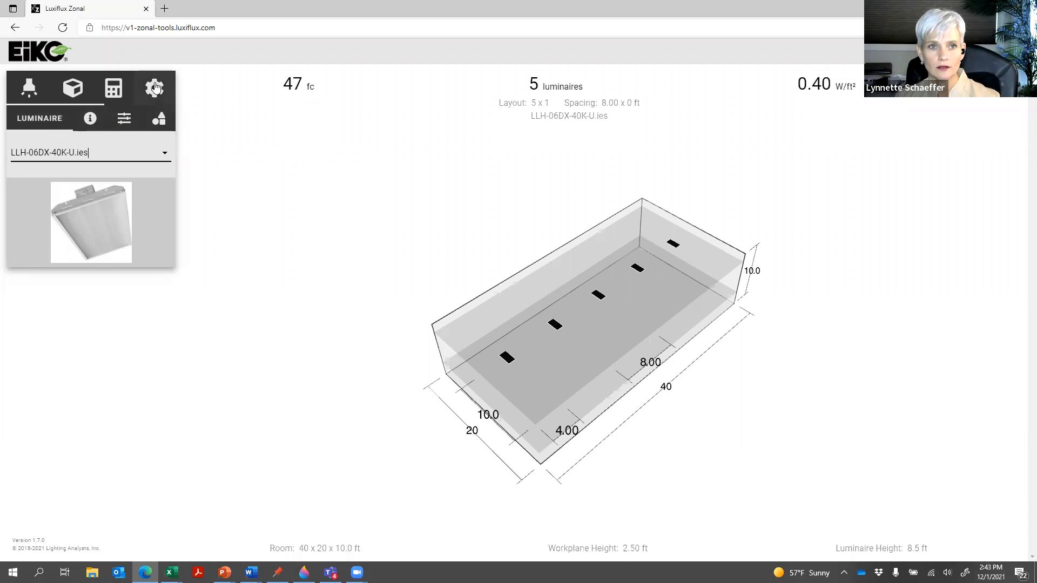
# - Review the luminaire's wattage and loss factors, its lumen proration settings and its shape dimensions
pyautogui.click(89, 122)
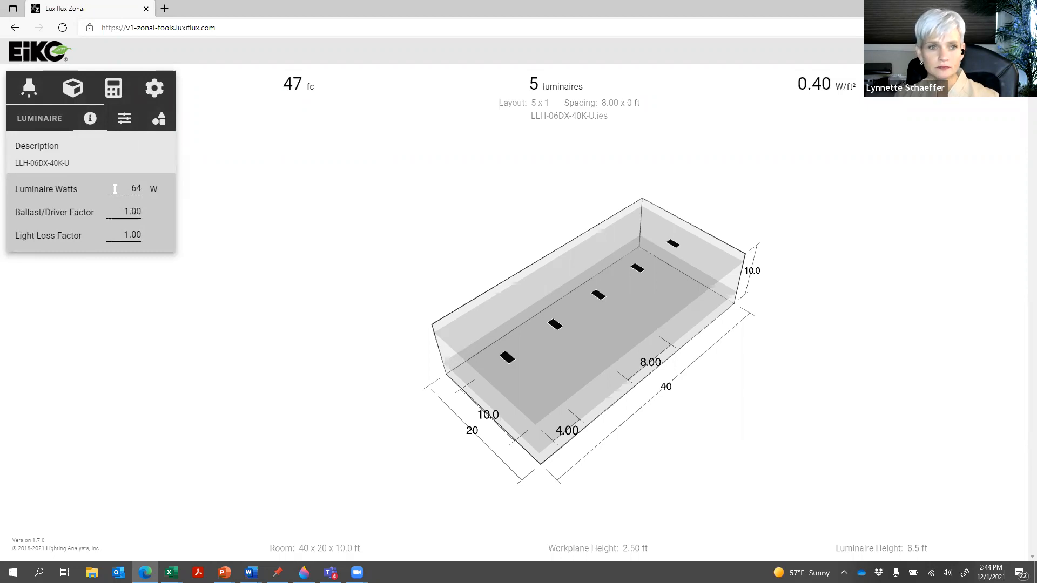
pyautogui.click(125, 122)
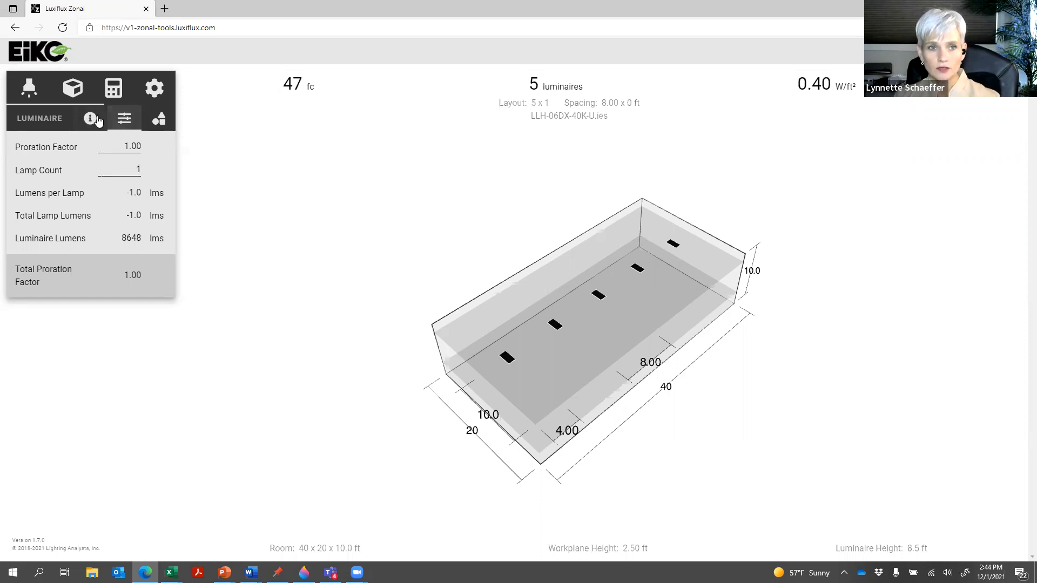
pyautogui.click(158, 119)
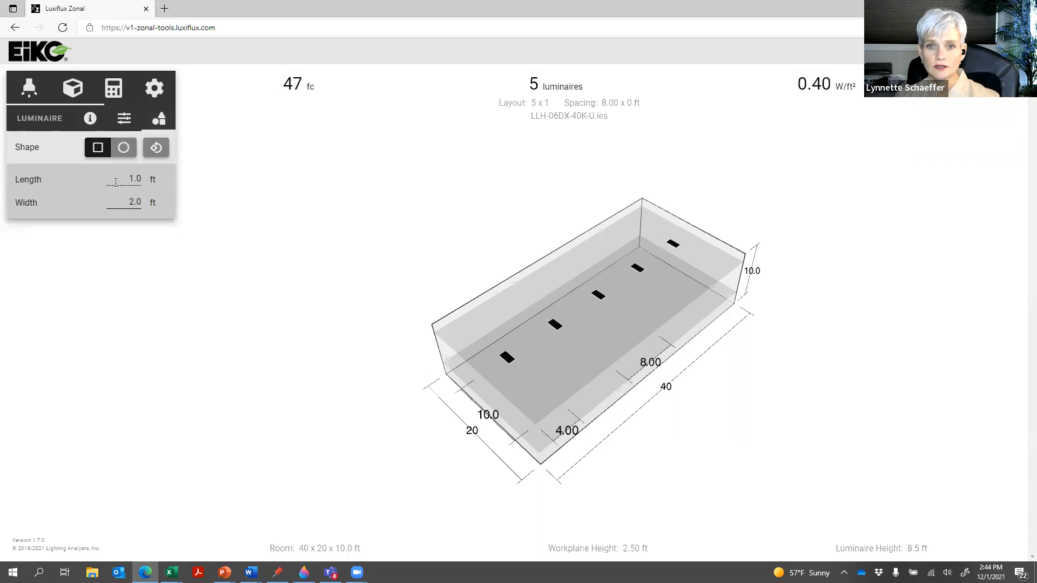
# - Try the round luminaire shape and the rotated orientation, restoring the rectangular shape and original orientation
pyautogui.click(121, 148)
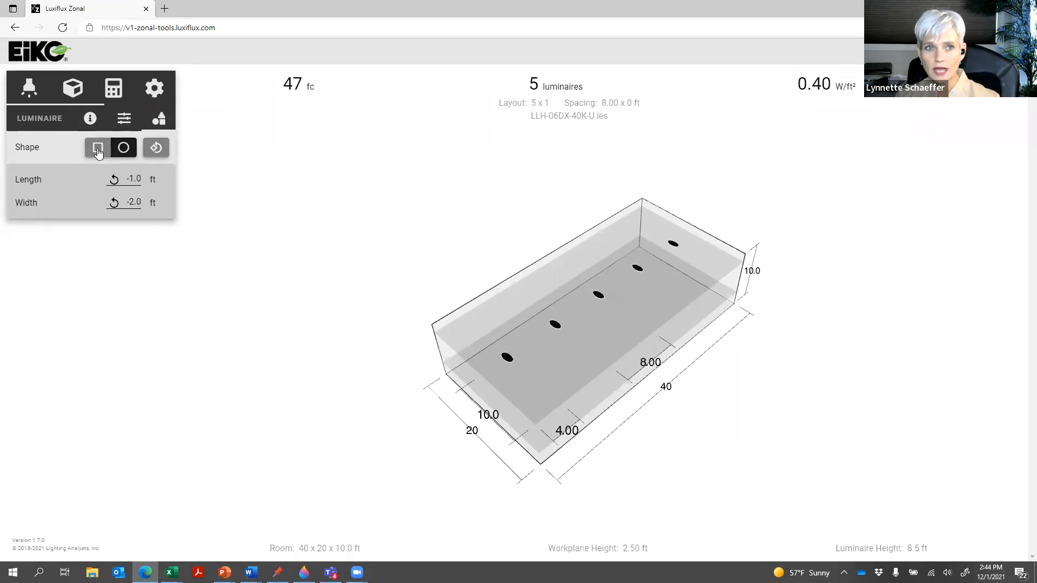
pyautogui.click(98, 149)
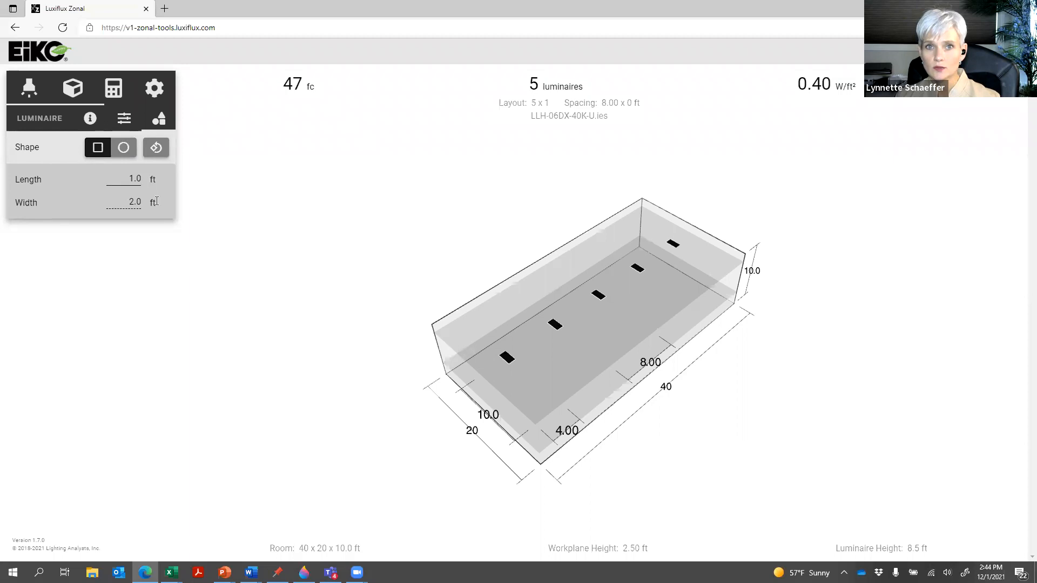
pyautogui.click(157, 153)
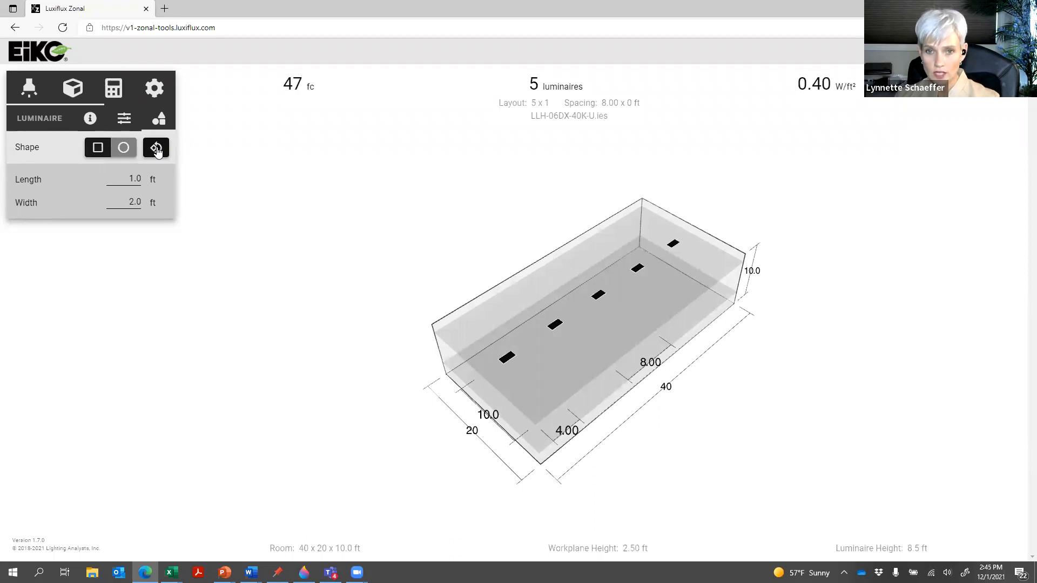
pyautogui.click(157, 152)
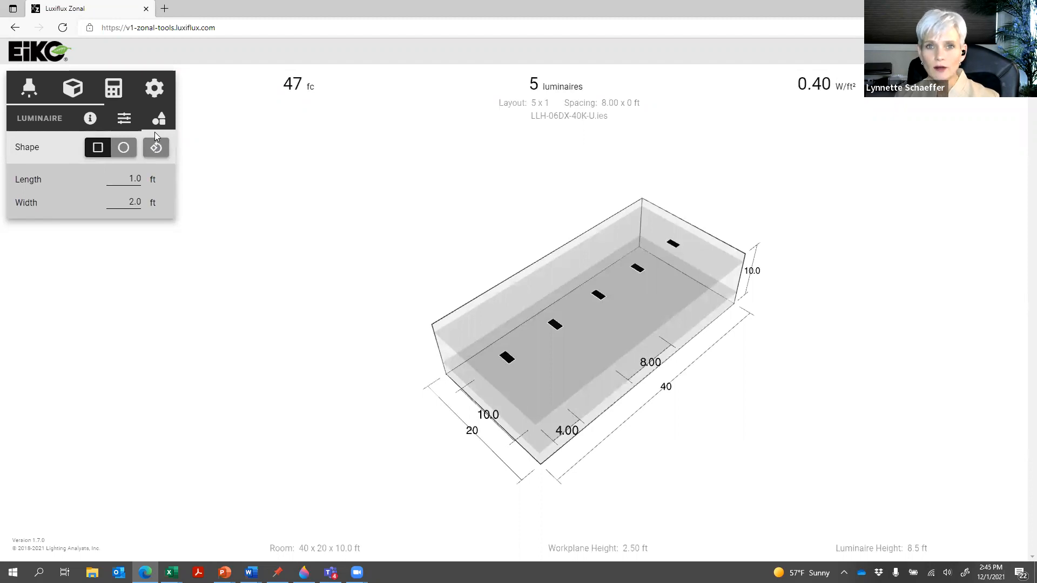
# - Try metres as the distance unit and switch back to feet
pyautogui.click(155, 89)
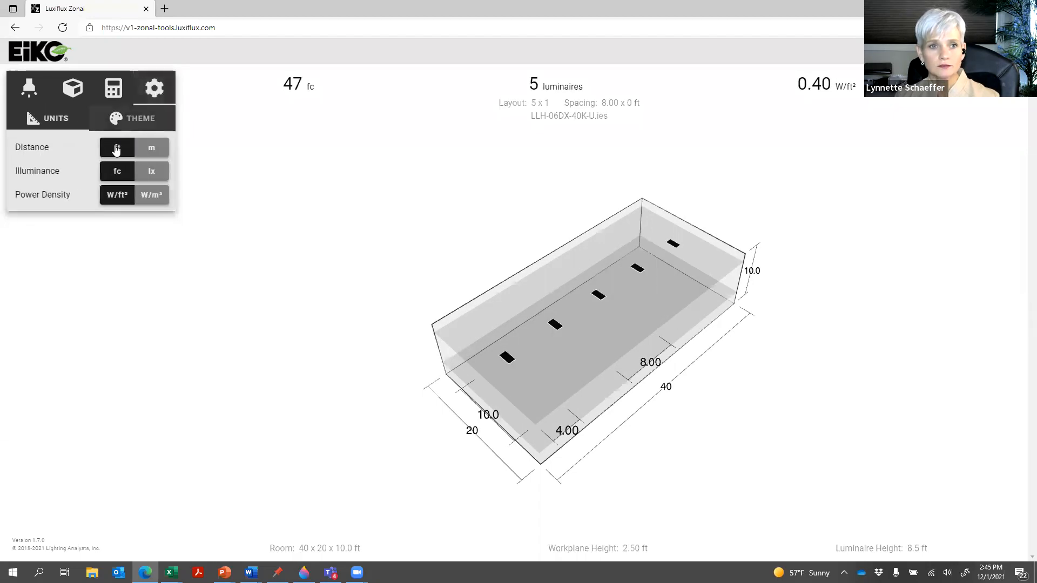
pyautogui.click(110, 149)
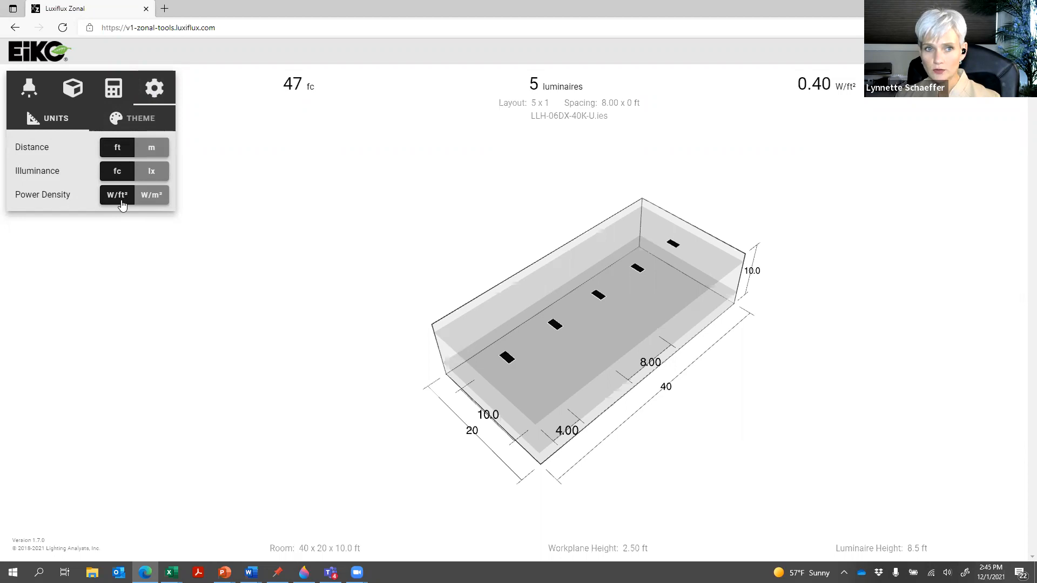
pyautogui.click(153, 150)
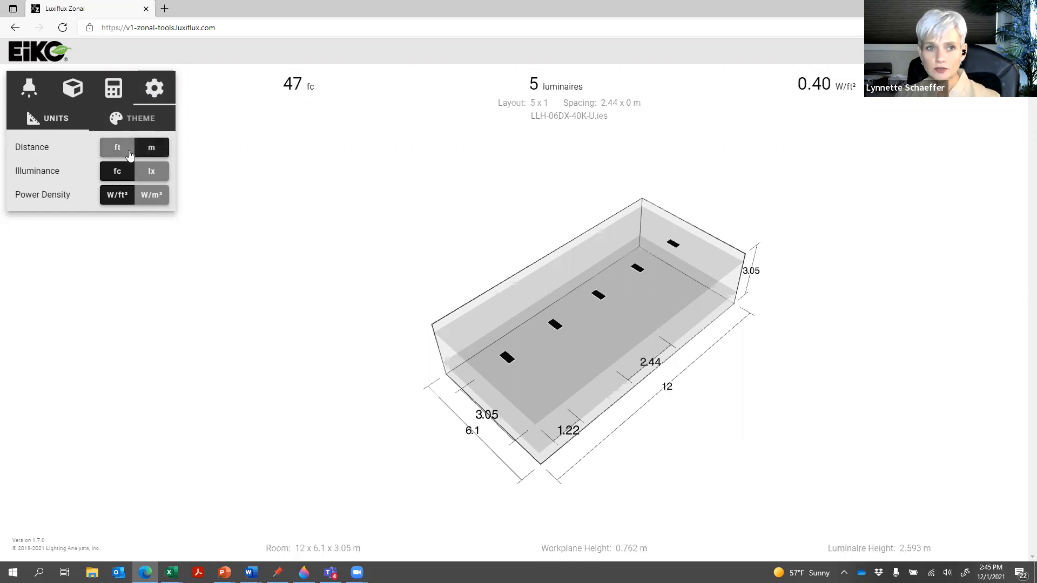
pyautogui.click(128, 153)
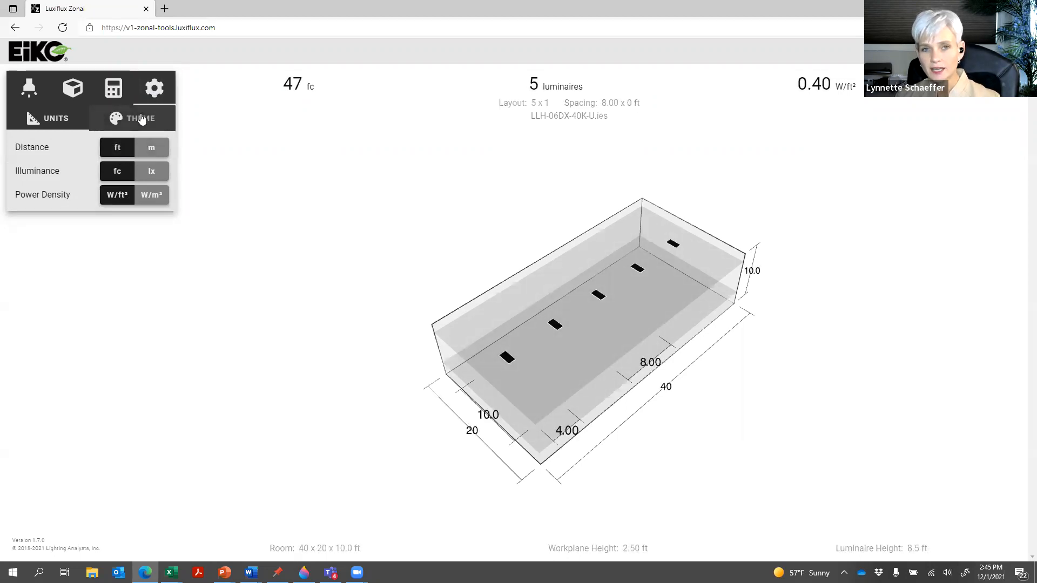
# - Set the desired illuminance to 70 fc
pyautogui.click(114, 91)
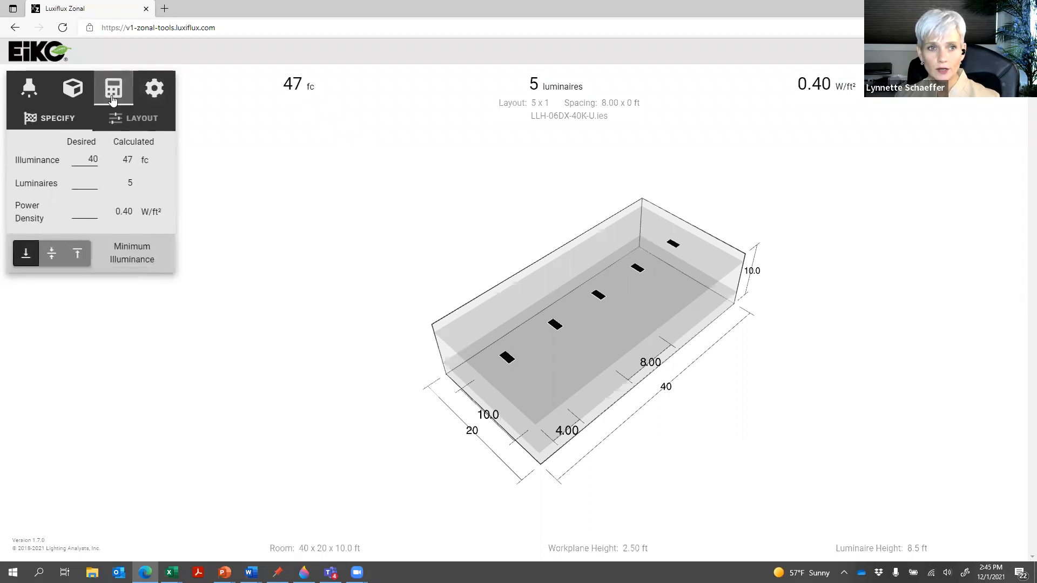
pyautogui.doubleClick(89, 159)
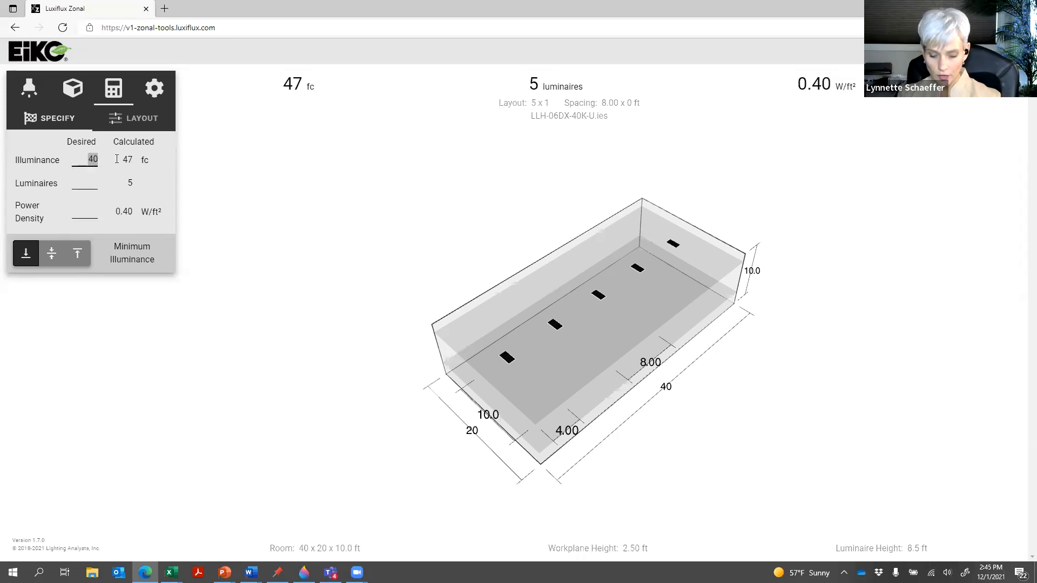
pyautogui.write('70')
pyautogui.press('Tab')
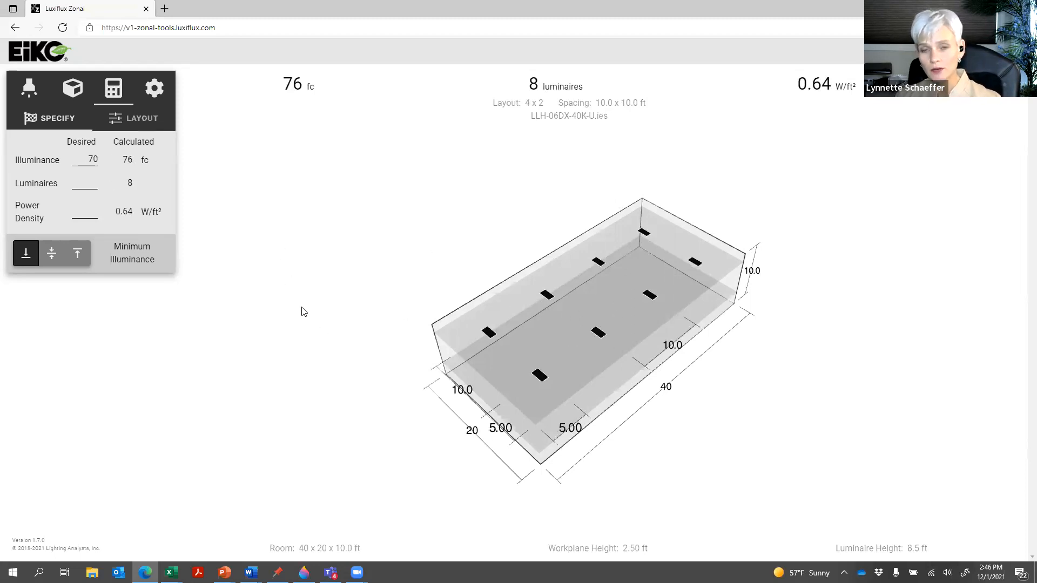
# - Set the room size to 100 ft long, 100 ft wide and 18 ft high
pyautogui.click(70, 93)
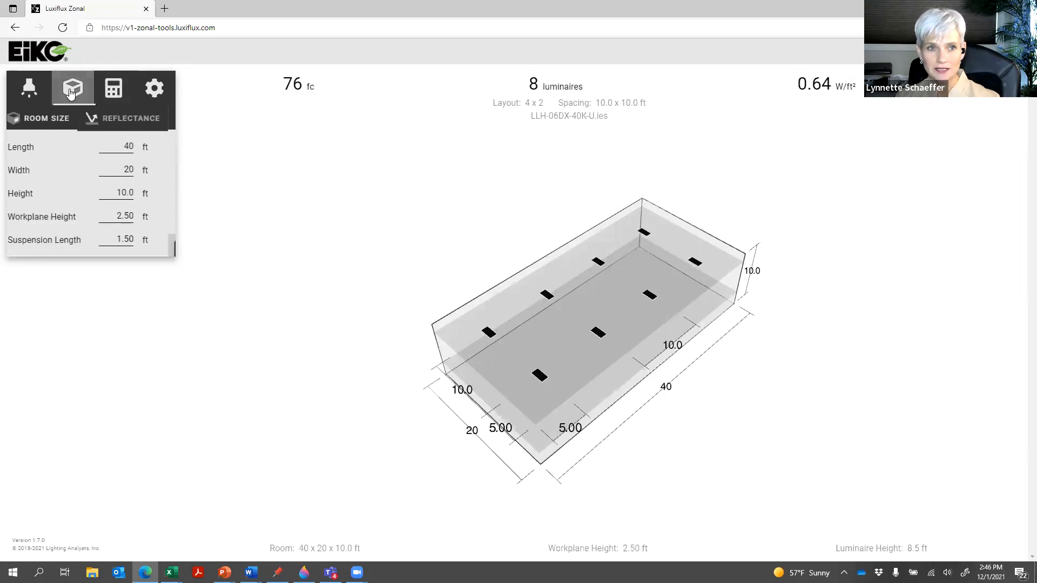
pyautogui.doubleClick(131, 146)
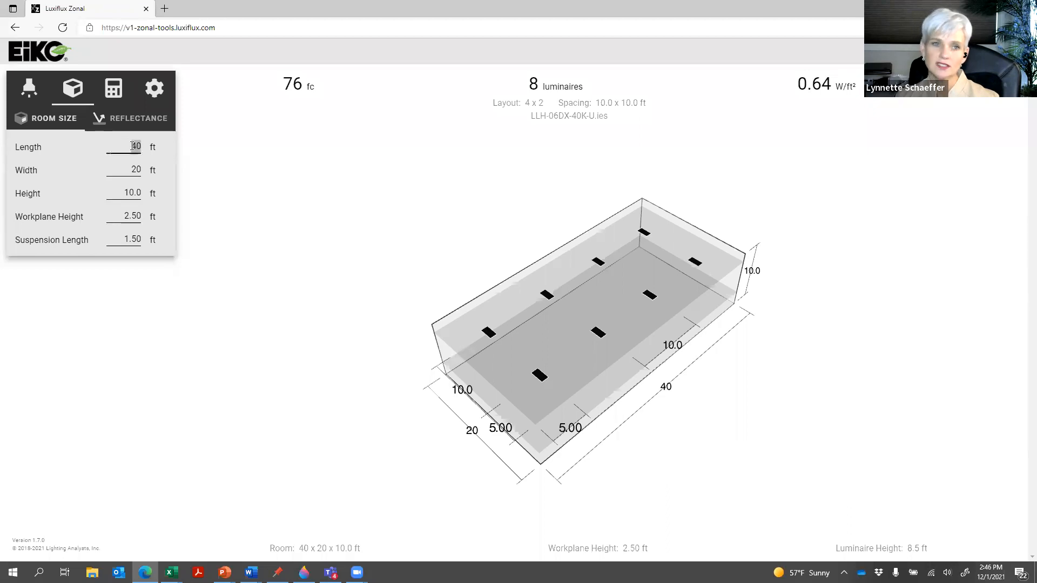
pyautogui.write('100')
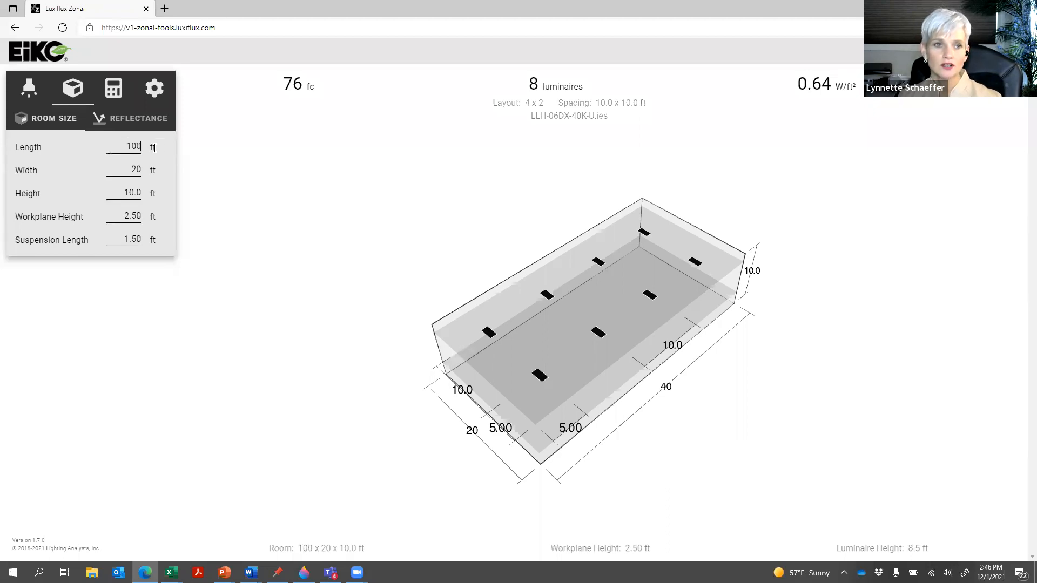
pyautogui.press('Tab')
pyautogui.write('100')
pyautogui.press('Tab')
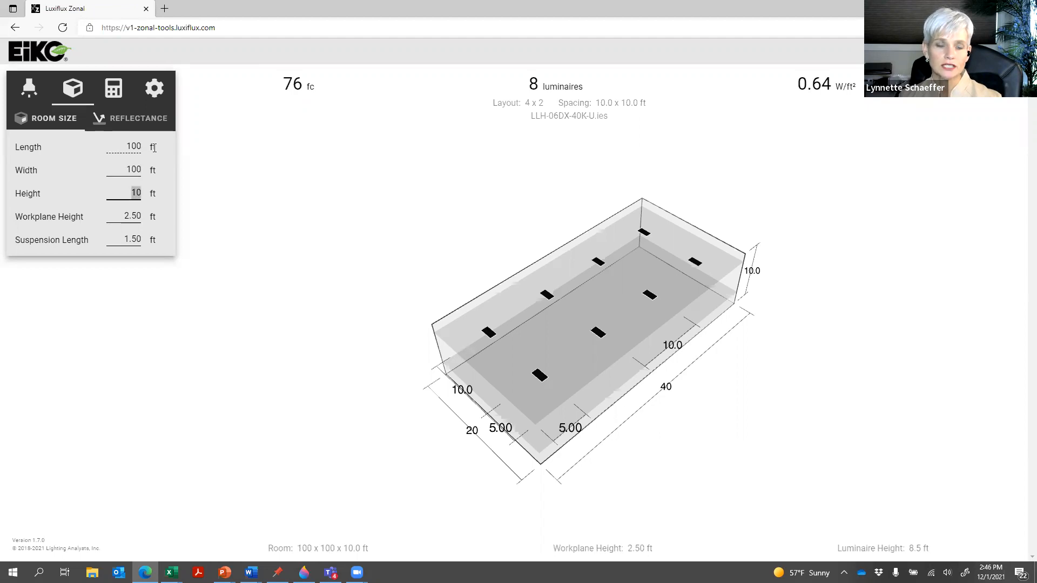
pyautogui.write('18')
pyautogui.press('Tab')
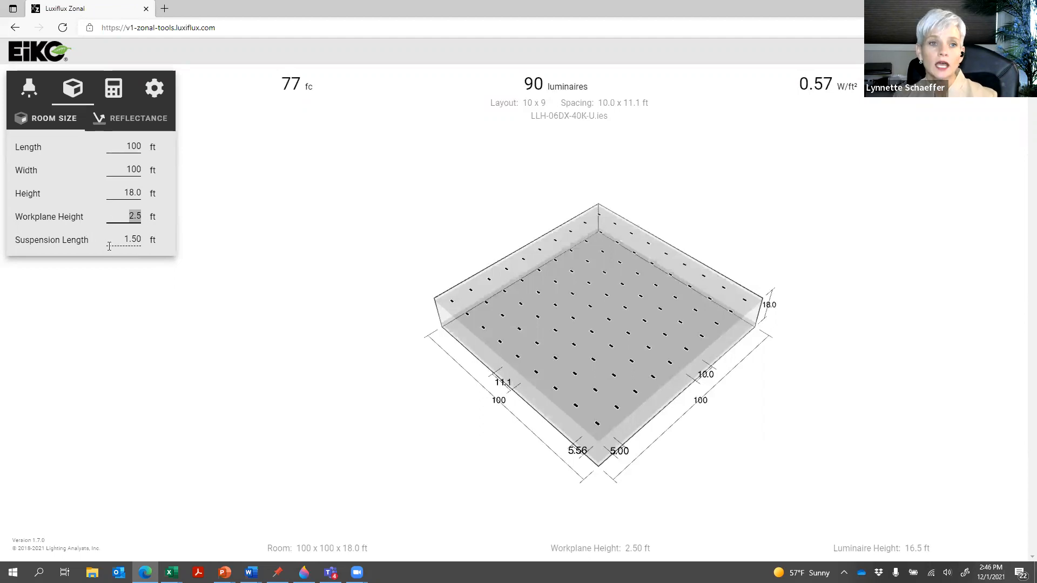
pyautogui.click(139, 239)
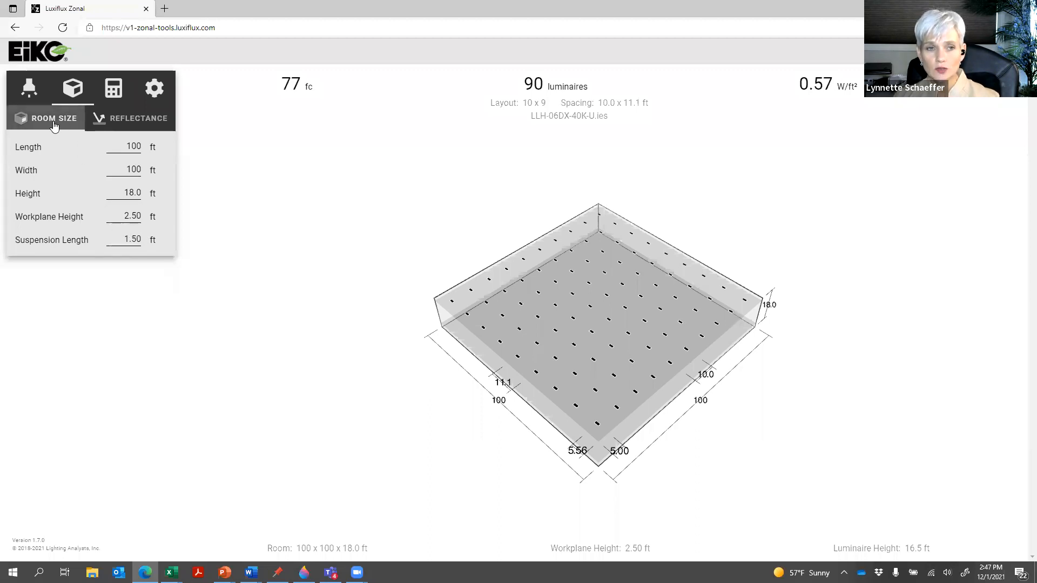
# - Review the reflectance percentages for the room's ceiling, walls and floor
pyautogui.click(132, 119)
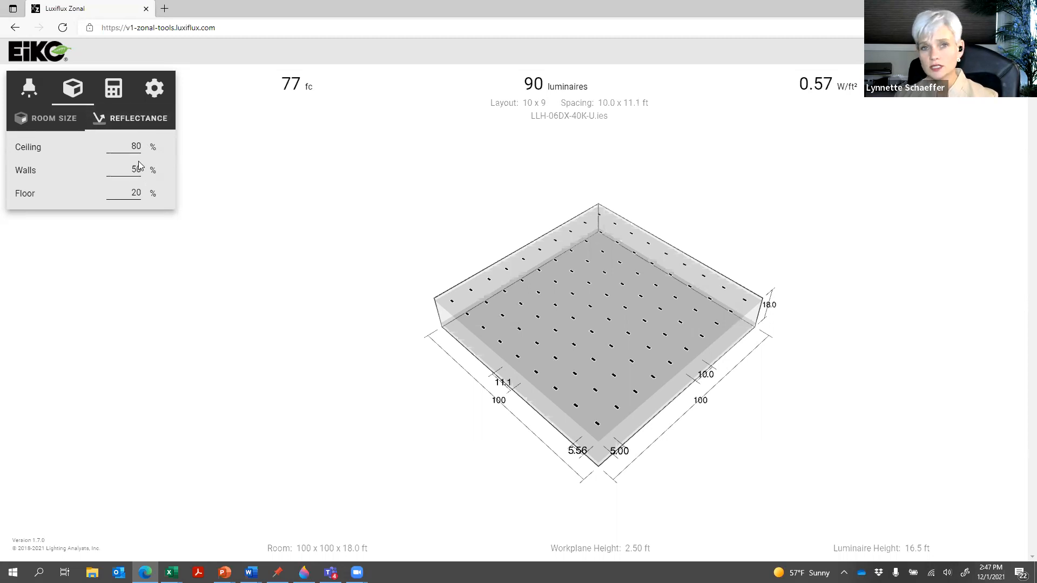
pyautogui.click(55, 124)
pyautogui.click(167, 126)
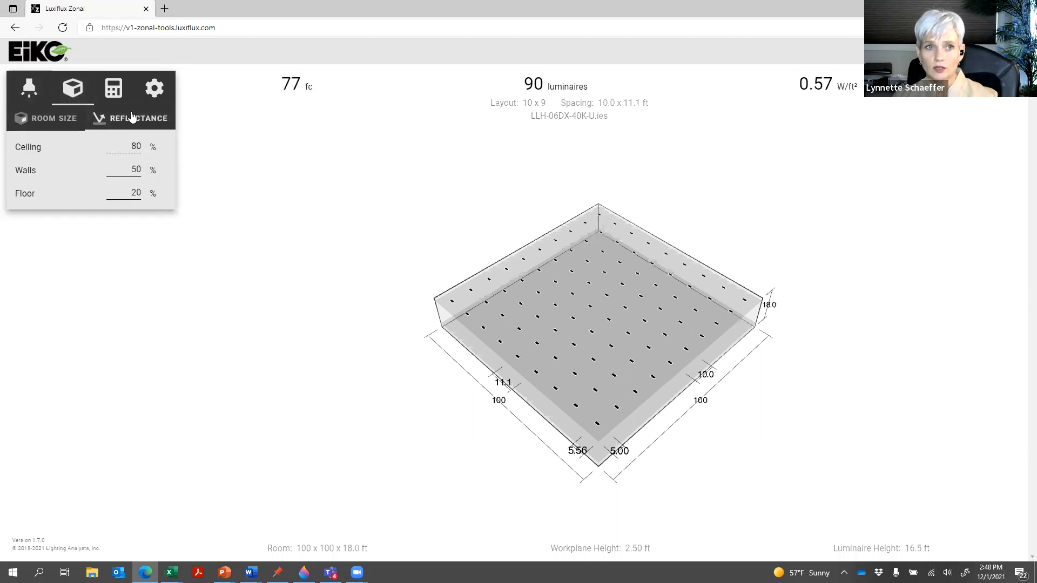
# - Set the desired illuminance to 50 fc
pyautogui.click(114, 88)
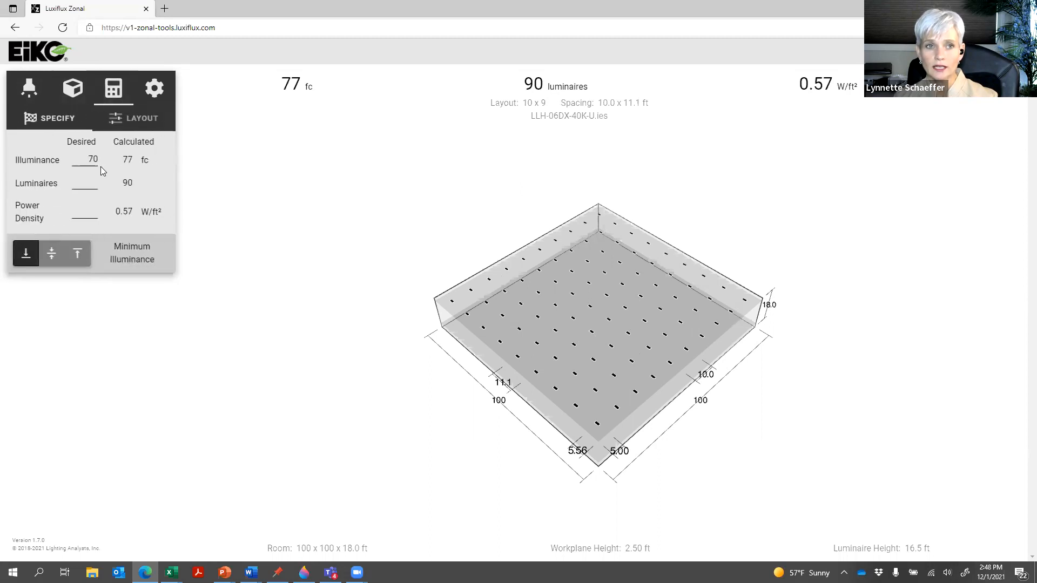
pyautogui.doubleClick(96, 158)
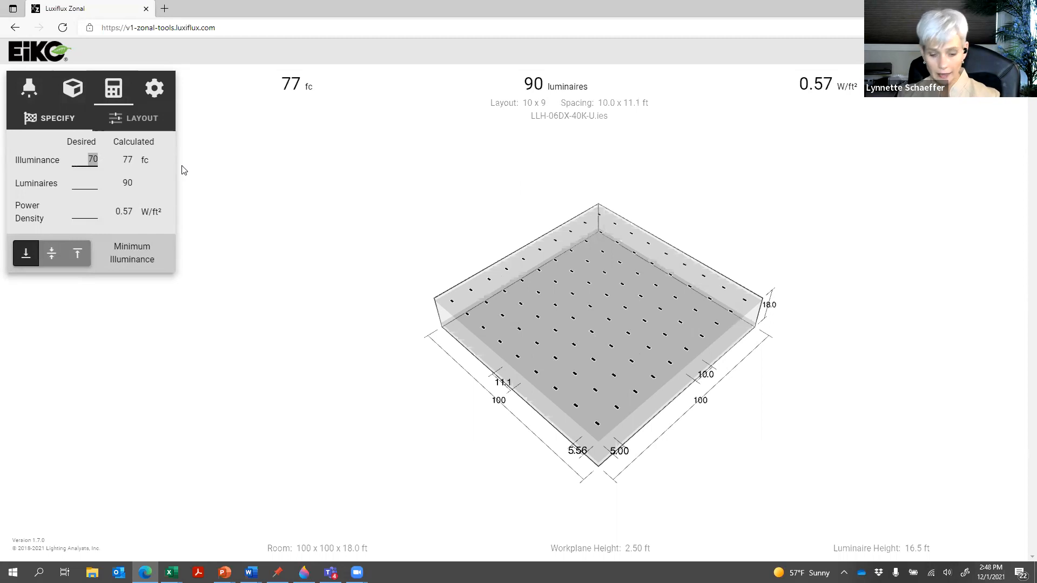
pyautogui.write('50')
pyautogui.press('Tab')
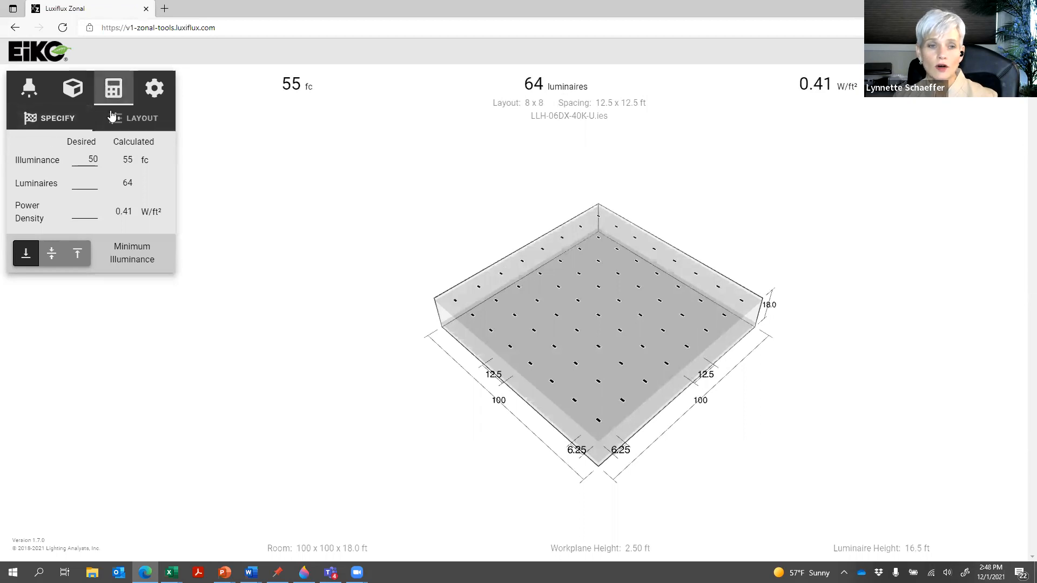
# - Set the luminaire spacing in the layout to 10 ft in both directions
pyautogui.click(150, 126)
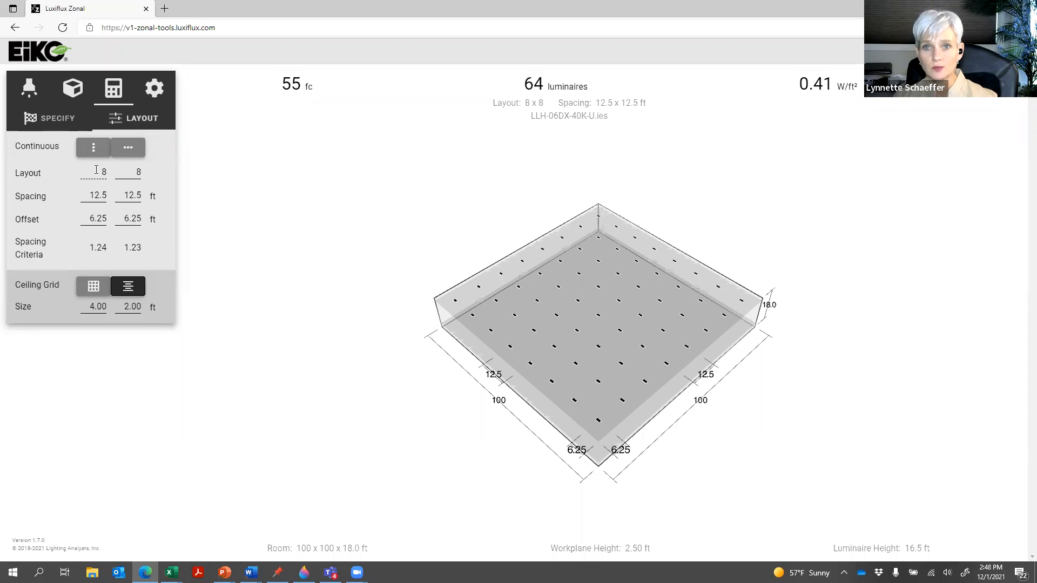
pyautogui.click(88, 191)
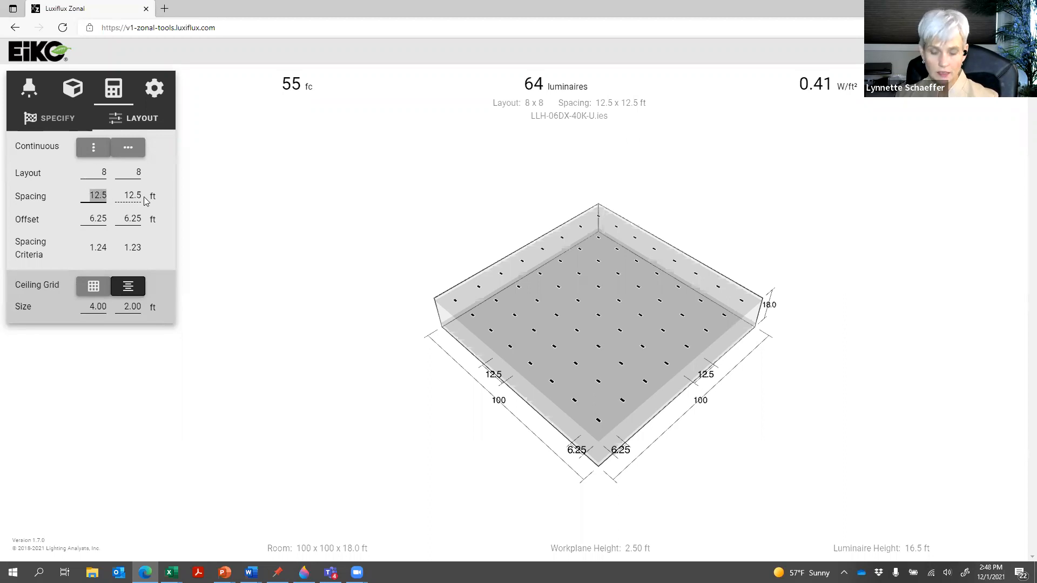
pyautogui.write('10')
pyautogui.press('Tab')
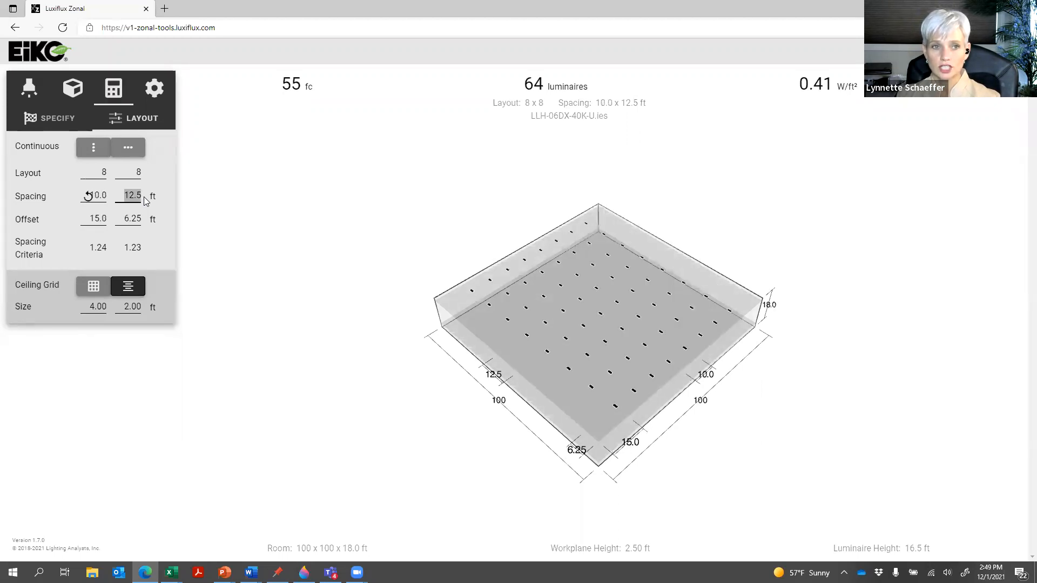
pyautogui.write('12.5')
pyautogui.press('Tab')
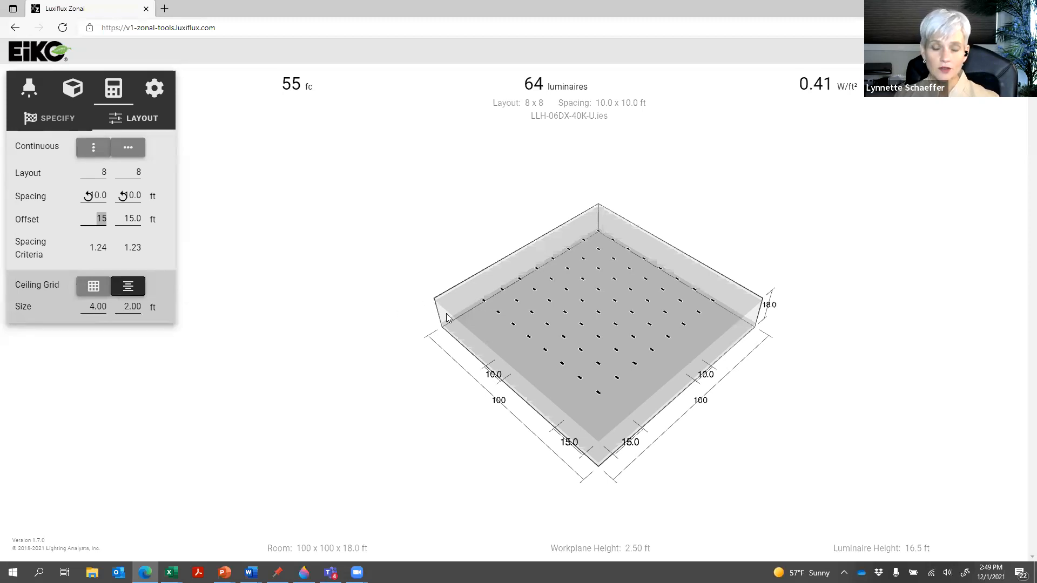
# - Set the luminaire layout's offset from the walls to 10 ft in both directions
pyautogui.write('10')
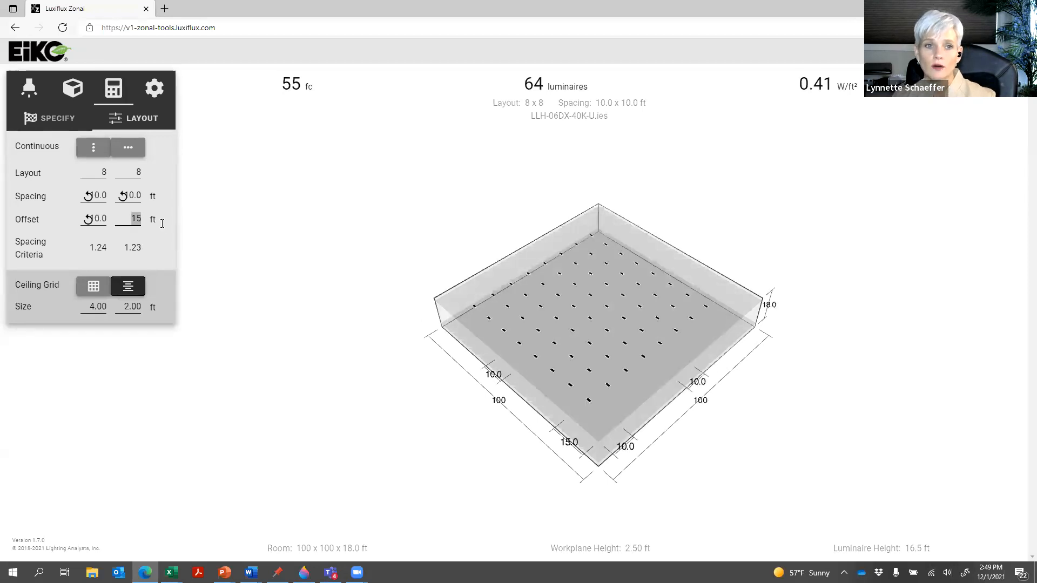
pyautogui.press('Tab')
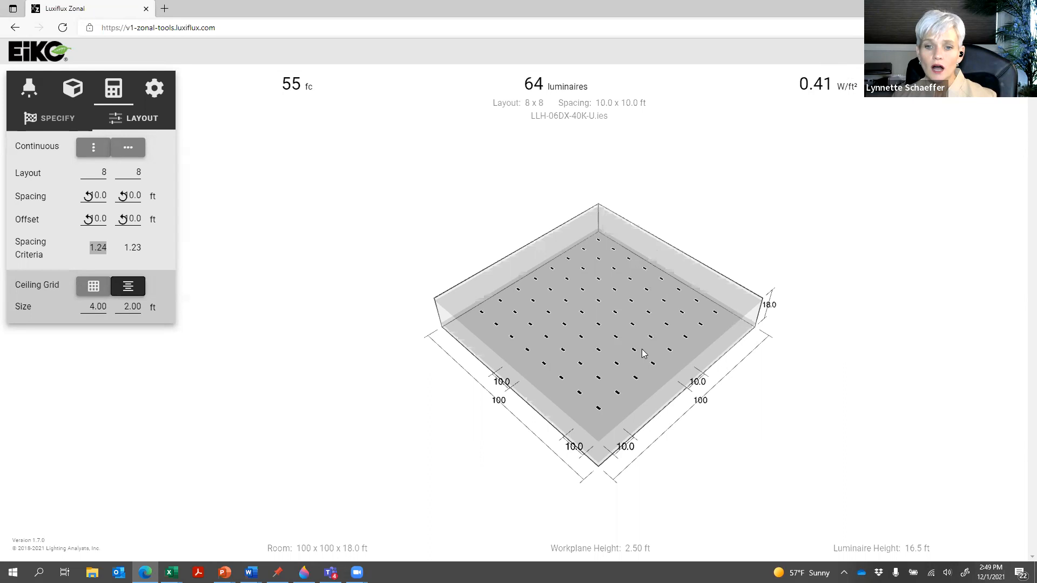
pyautogui.moveTo(605, 387); pyautogui.dragTo(563, 385)
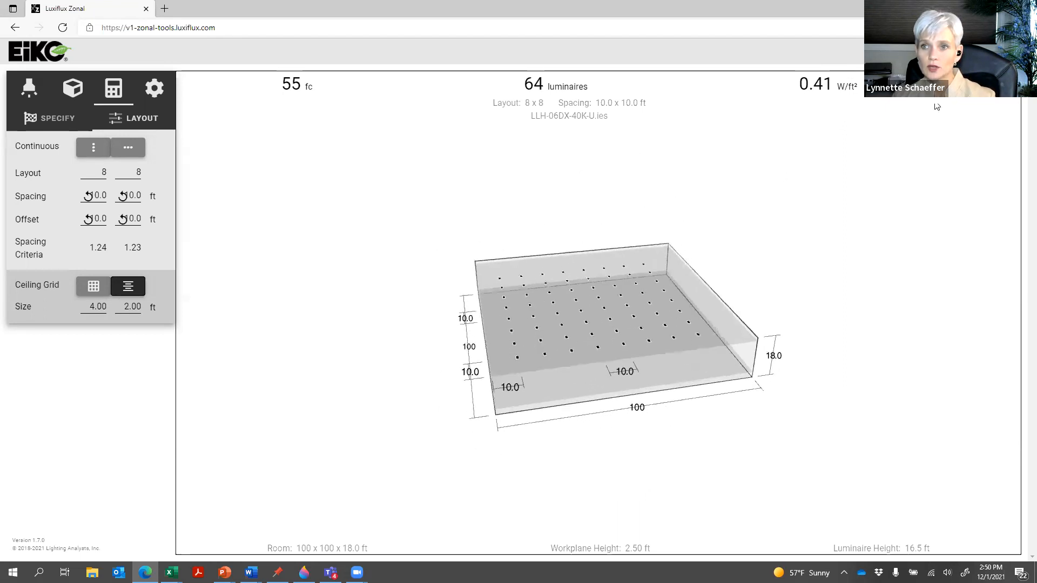
# - Open the printable report of the indoor layout and title it "ABC Project"
pyautogui.moveTo(98, 248)
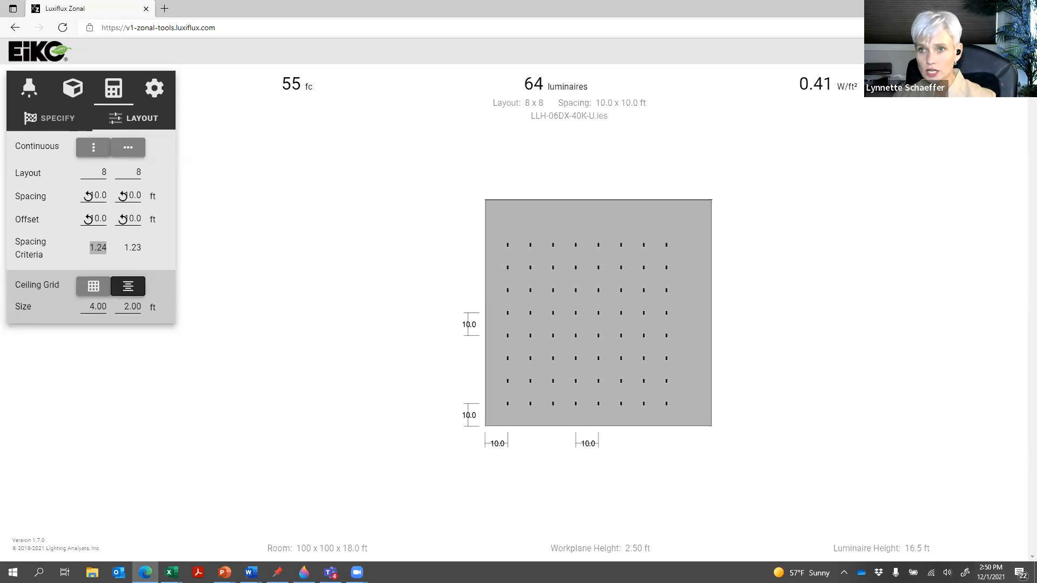
pyautogui.click(972, 51)
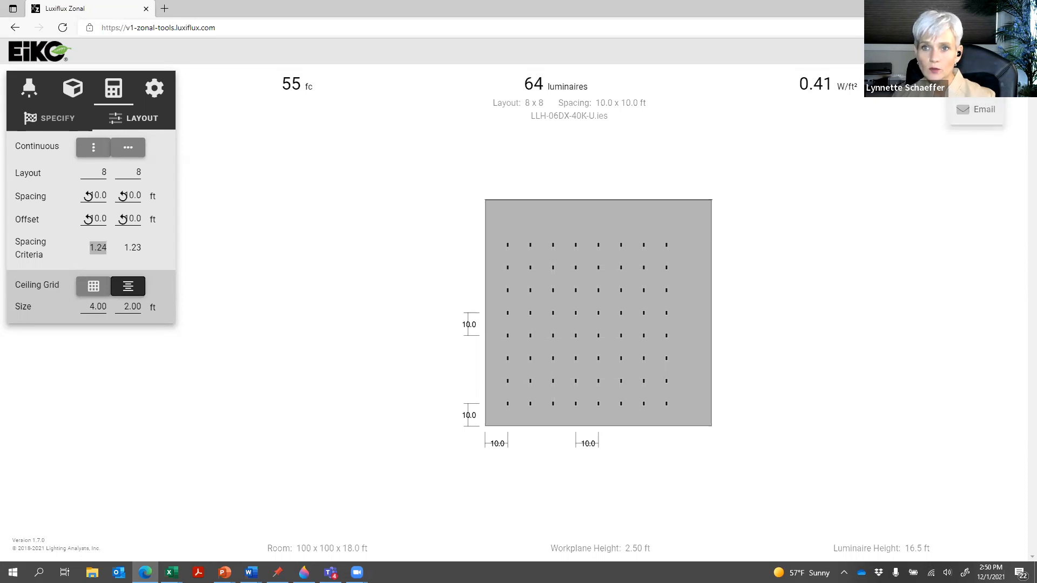
pyautogui.click(972, 87)
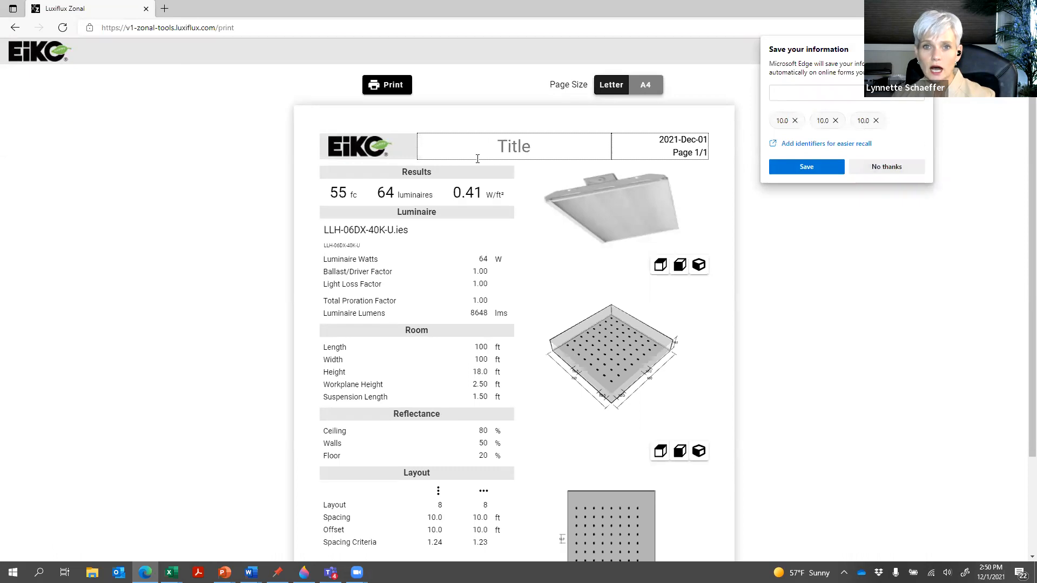
pyautogui.click(511, 146)
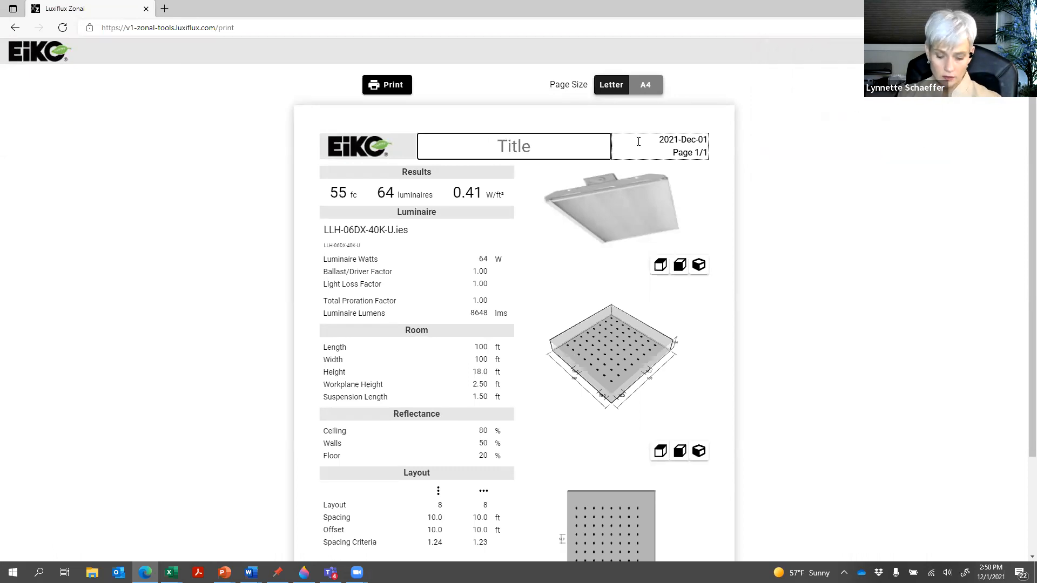
pyautogui.write('ABC P')
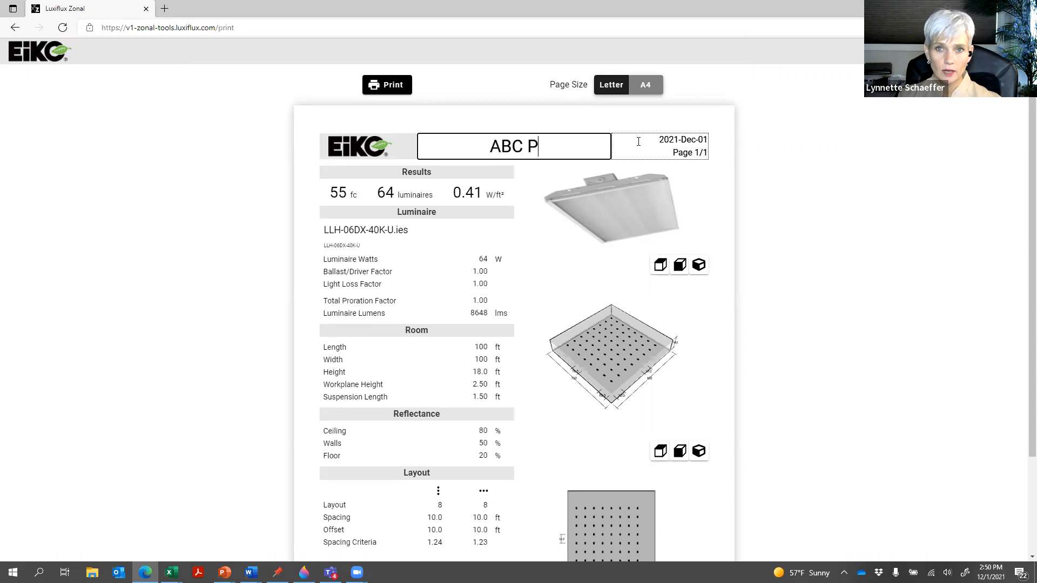
pyautogui.write('roject')
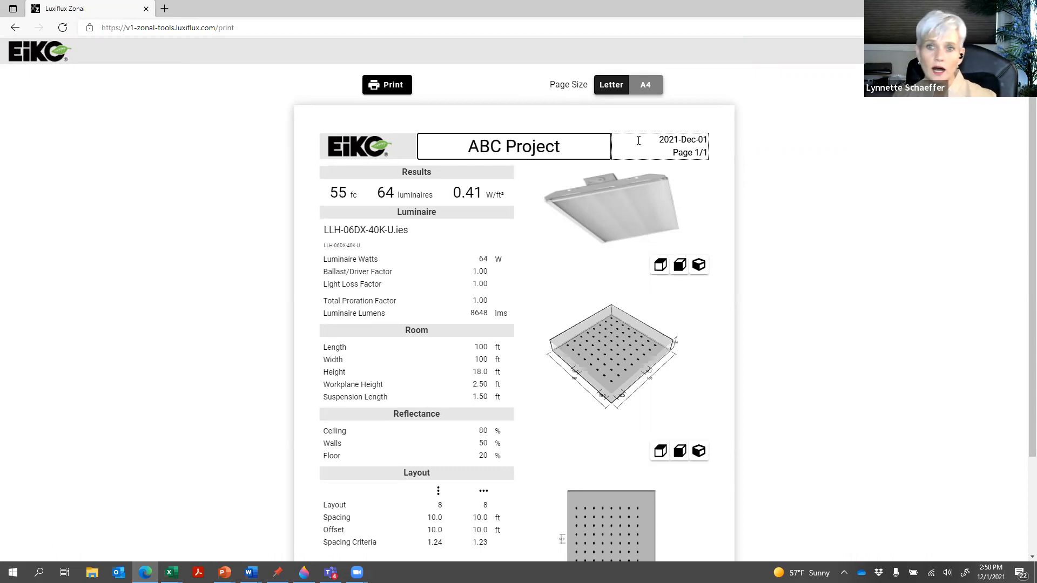
pyautogui.click(674, 151)
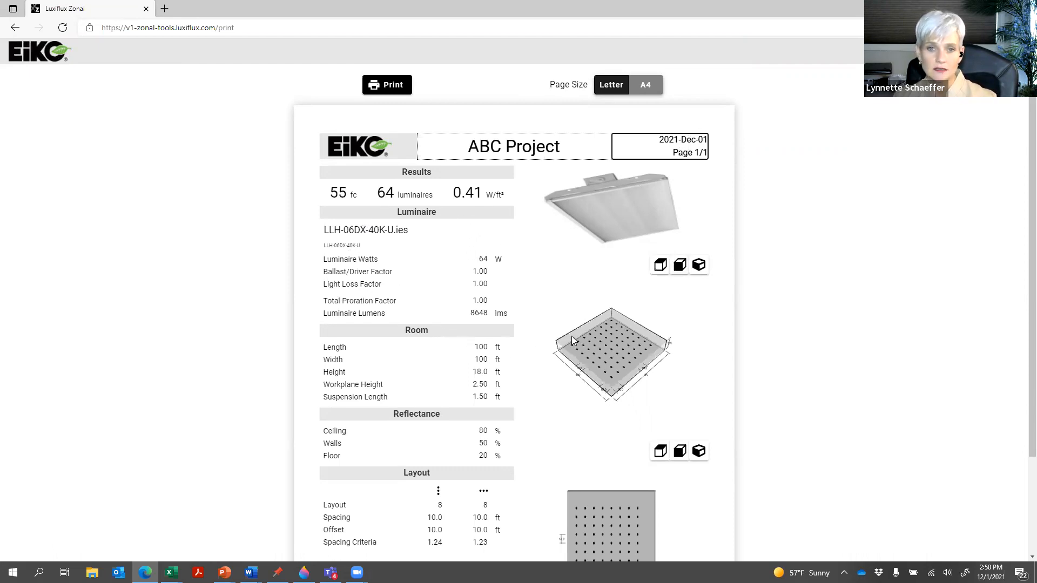
# - Enlarge the 3D room view in the report and review the page down to its footers
pyautogui.scroll(3, 571, 336)
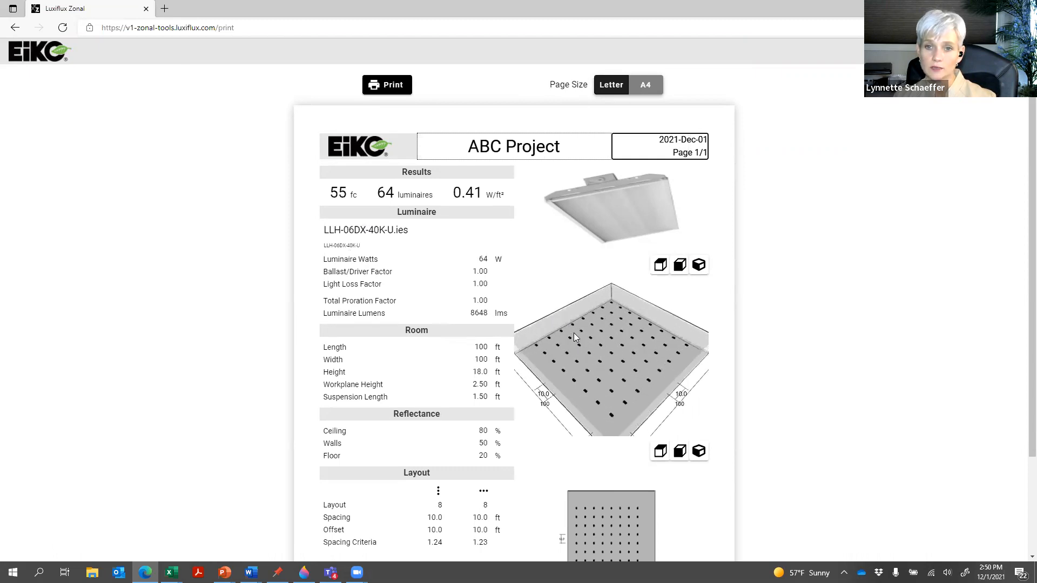
pyautogui.scroll(-3, 621, 343)
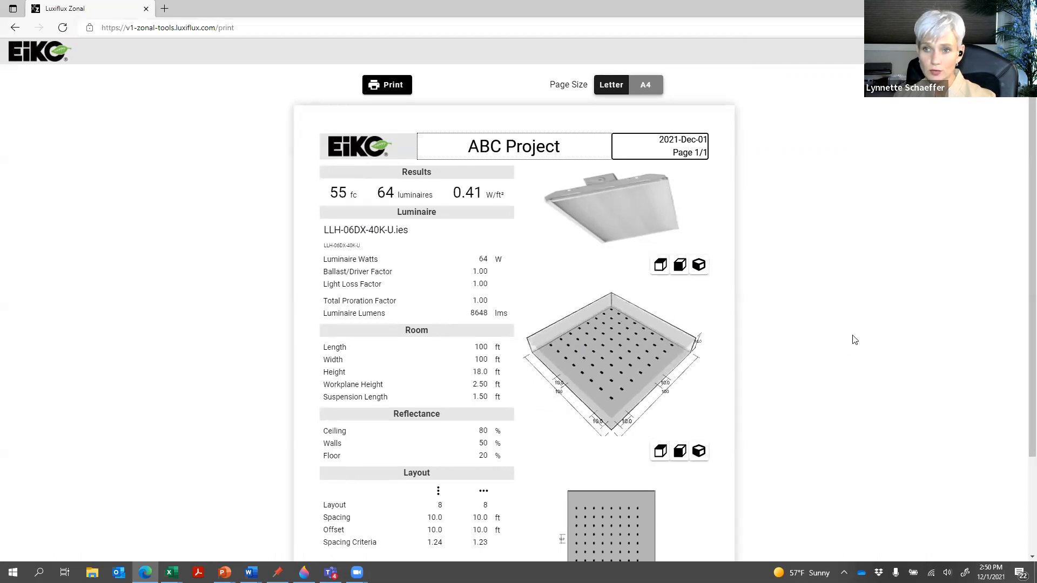
pyautogui.scroll(-3, 1022, 241)
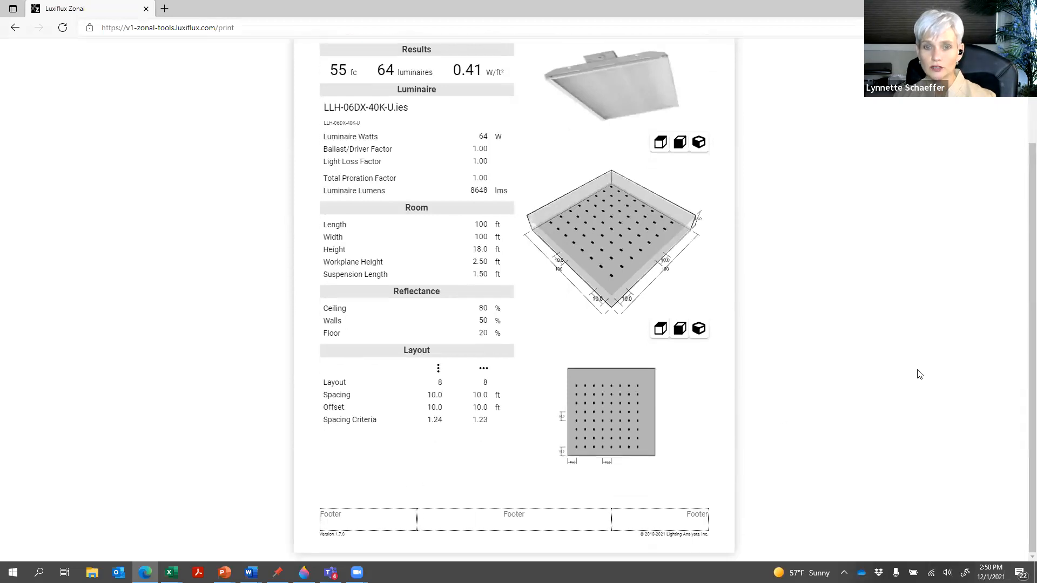
pyautogui.scroll(1, 1023, 300)
pyautogui.scroll(3, 1023, 301)
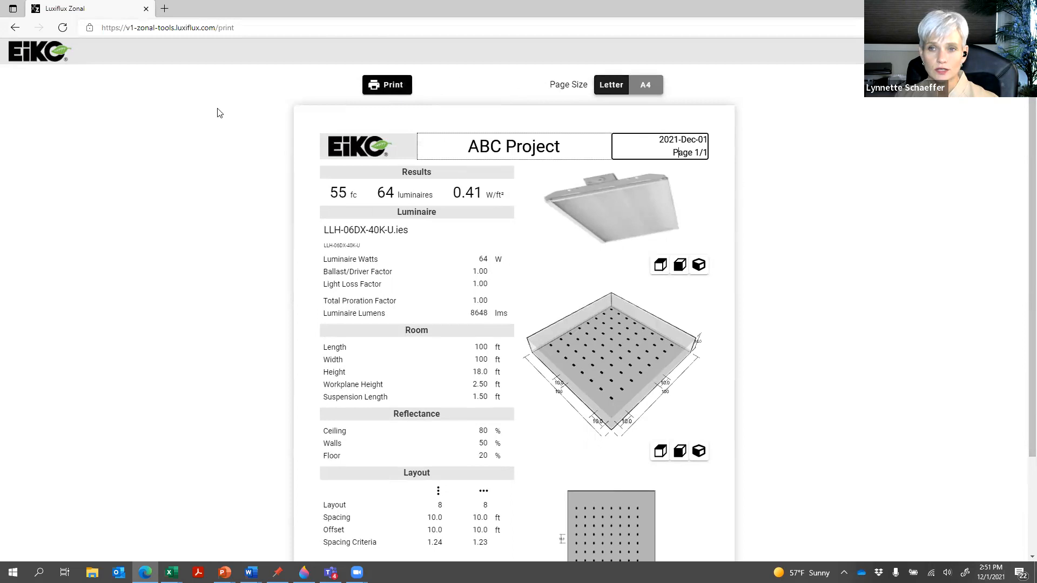
# - Return from the report to the indoor layout and view the luminaire's description, wattage and loss factors
pyautogui.click(16, 30)
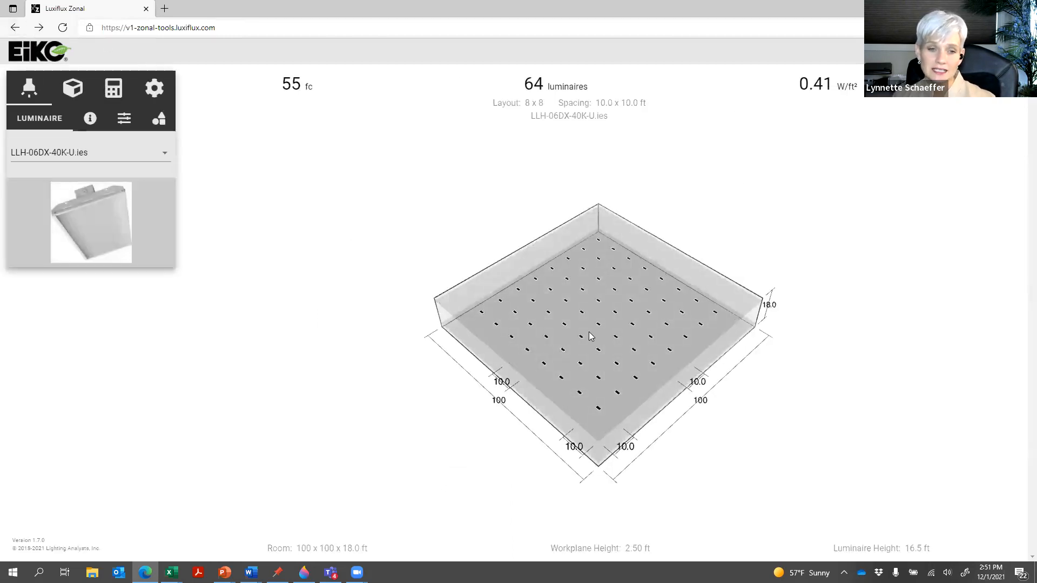
pyautogui.moveTo(654, 371); pyautogui.dragTo(703, 413)
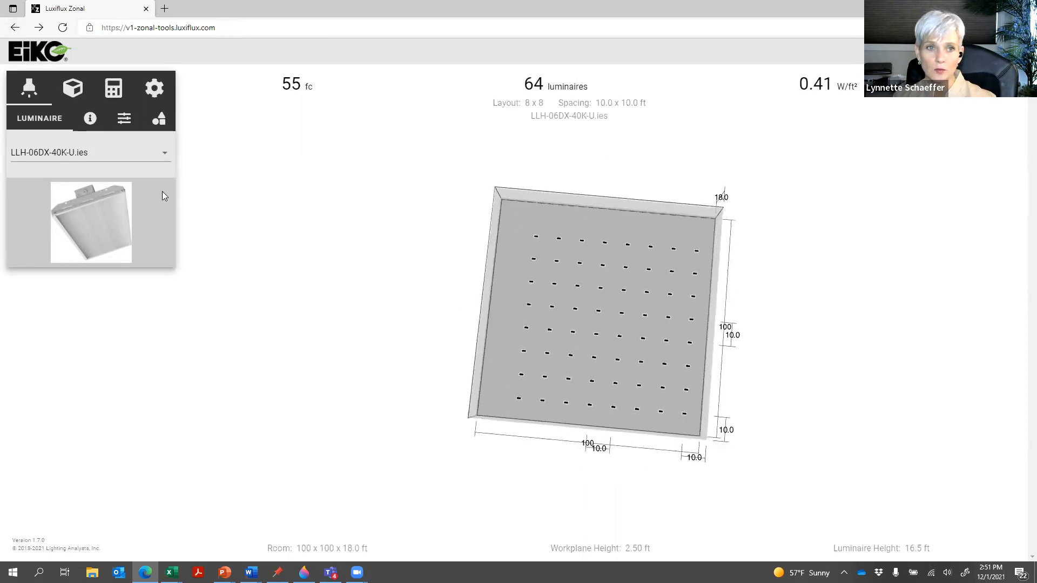
pyautogui.click(87, 120)
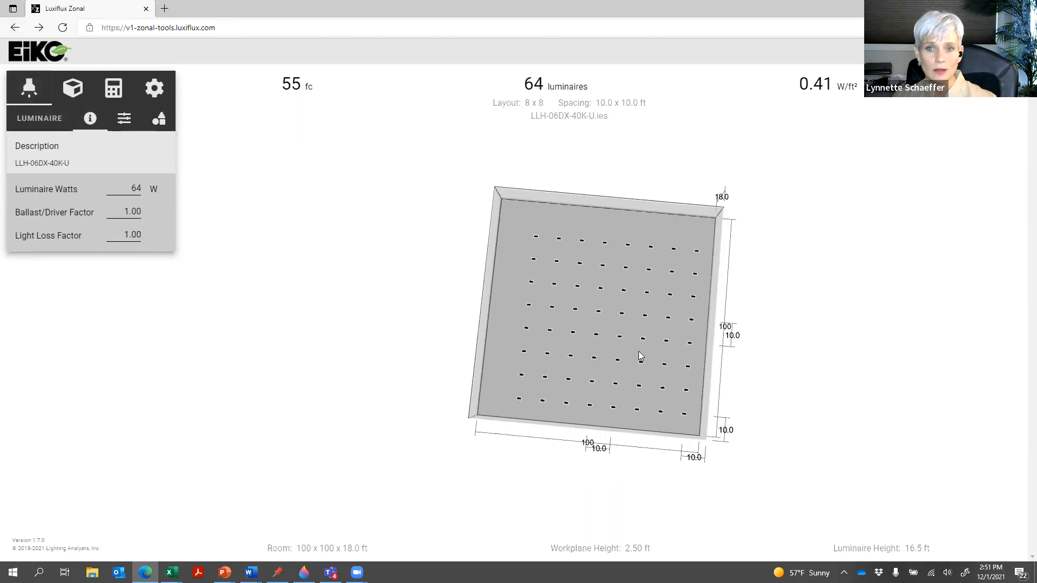
# - Go back to the Lighting Layouts page and start an outdoor layout
pyautogui.click(14, 28)
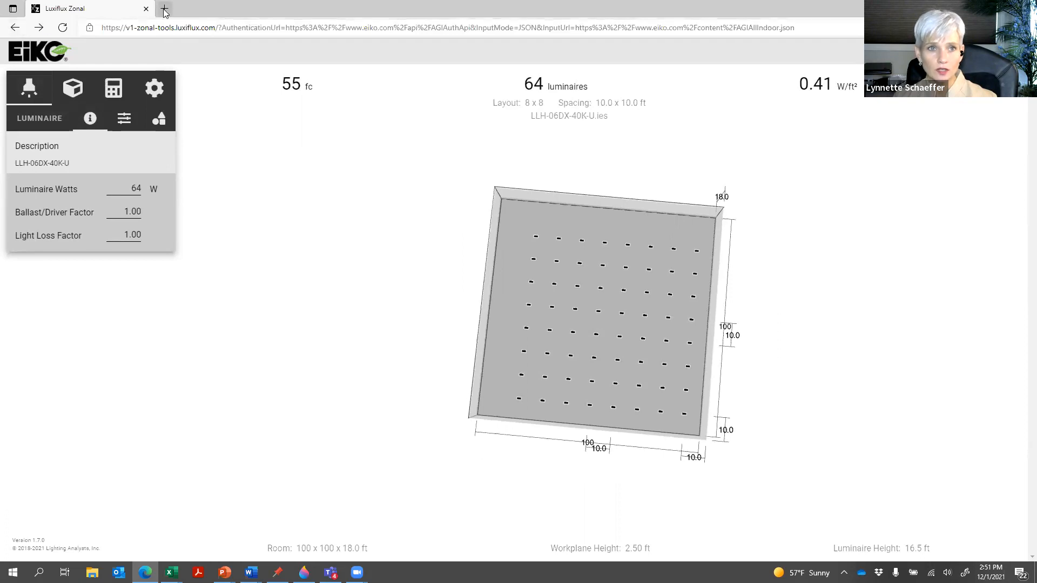
pyautogui.click(14, 28)
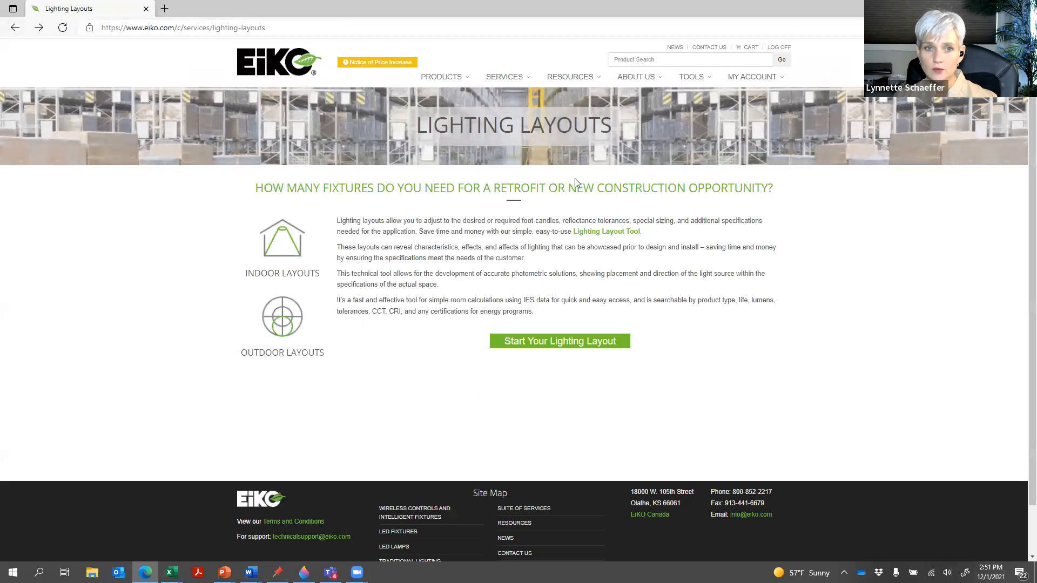
pyautogui.click(287, 324)
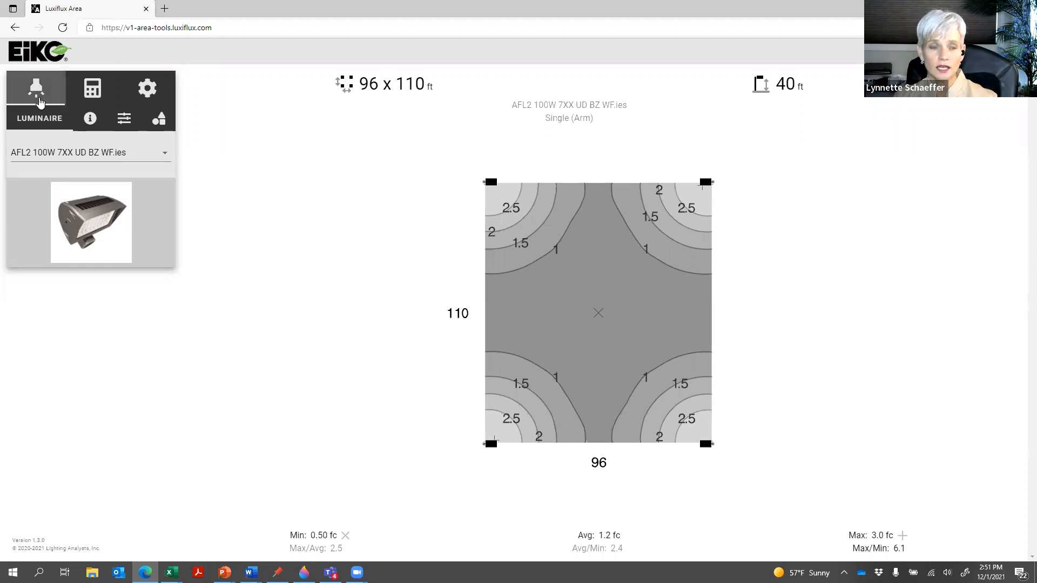
# - Search the outdoor luminaires for VRT and select VRT1-150W-7xx-VD-T3-yy.ies
pyautogui.click(81, 153)
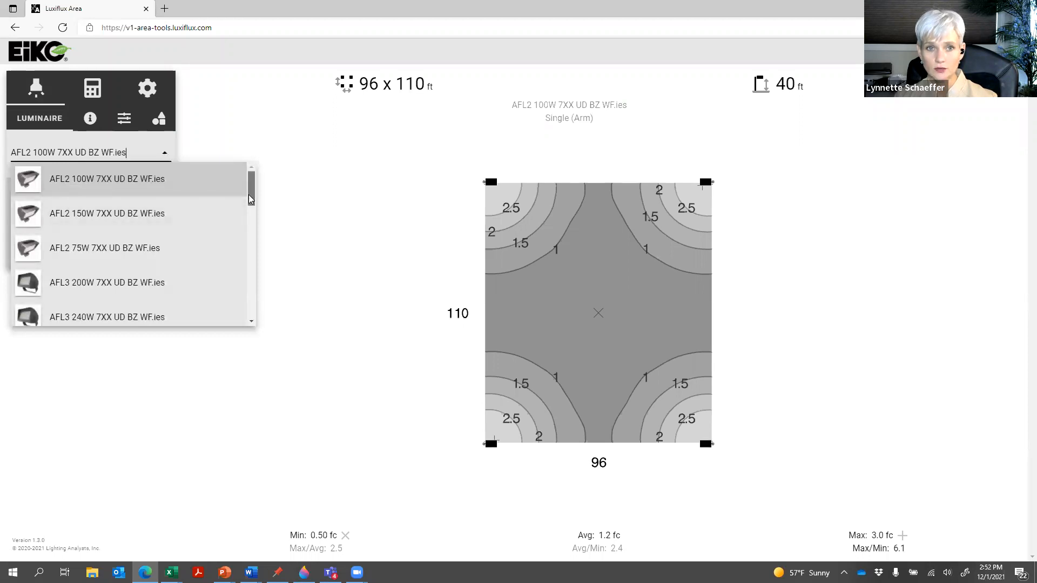
pyautogui.moveTo(249, 199)
pyautogui.mouseDown()
pyautogui.moveTo(250, 244)
pyautogui.moveTo(251, 187)
pyautogui.mouseUp()
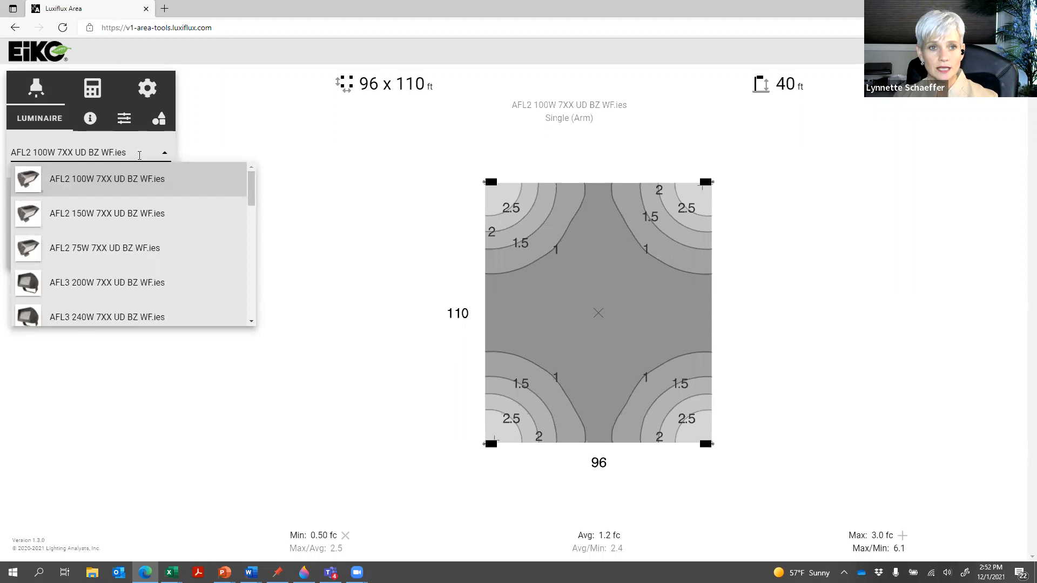
pyautogui.click(7, 154)
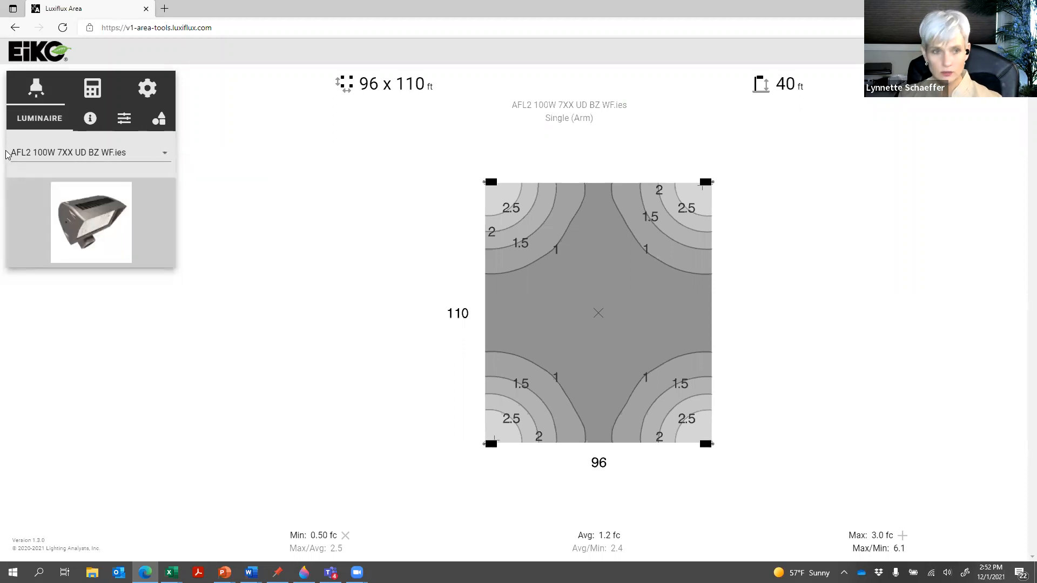
pyautogui.click(24, 151)
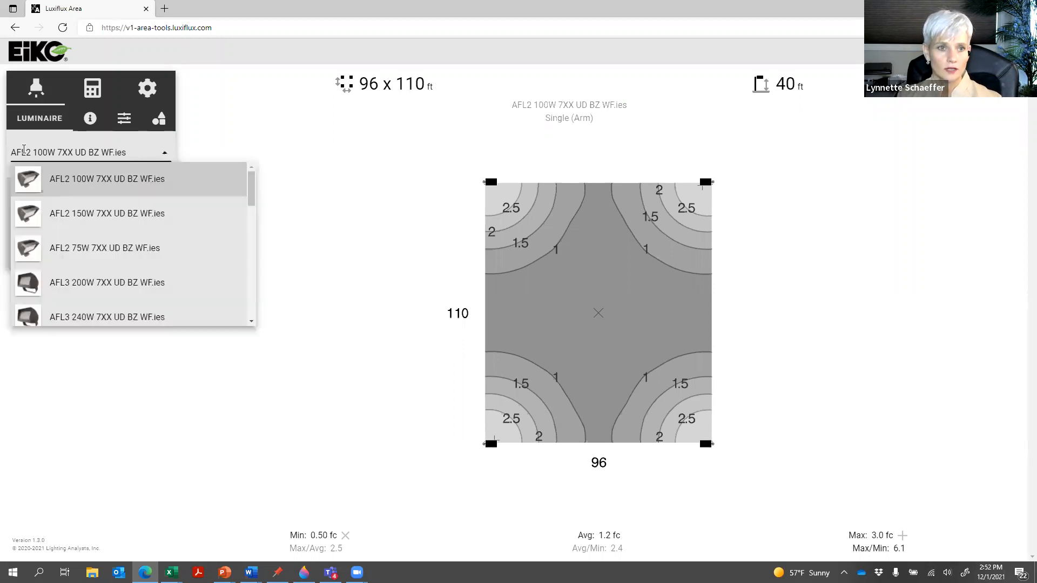
pyautogui.write('VR')
pyautogui.press('BackSpace')
pyautogui.press('BackSpace')
pyautogui.press('BackSpace')
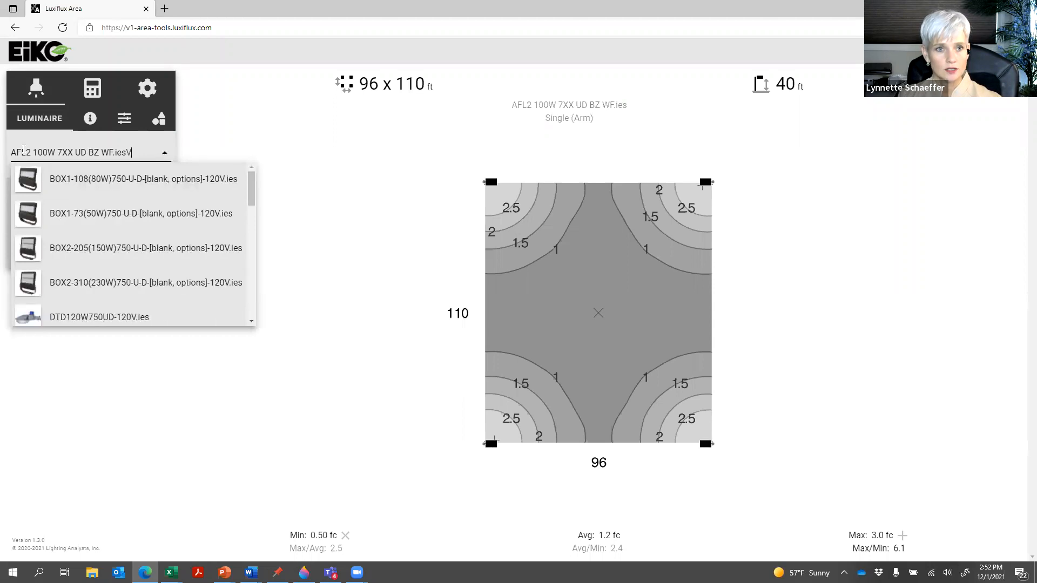
pyautogui.write('VE')
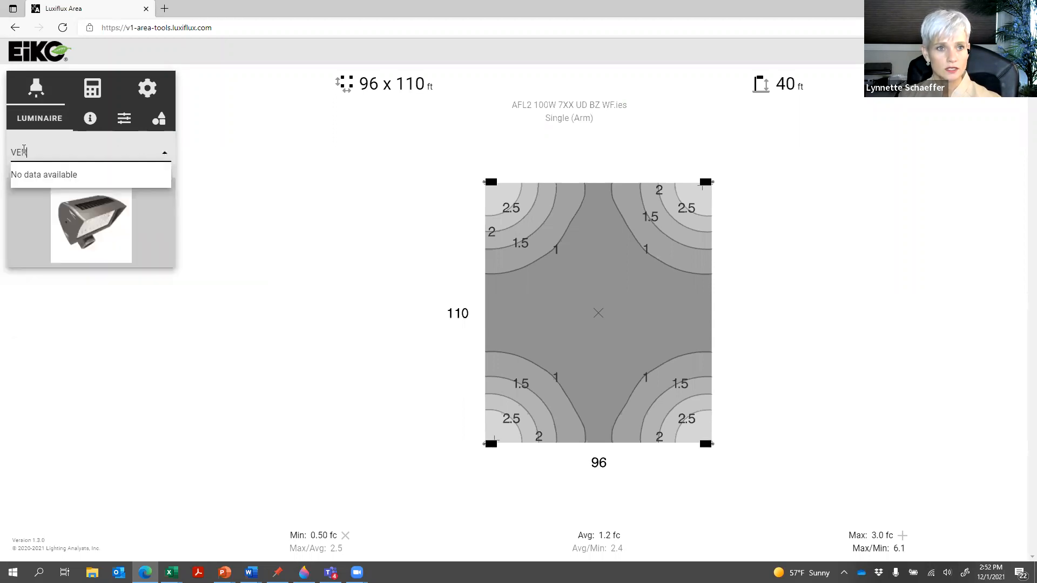
pyautogui.press('BackSpace')
pyautogui.write('RT')
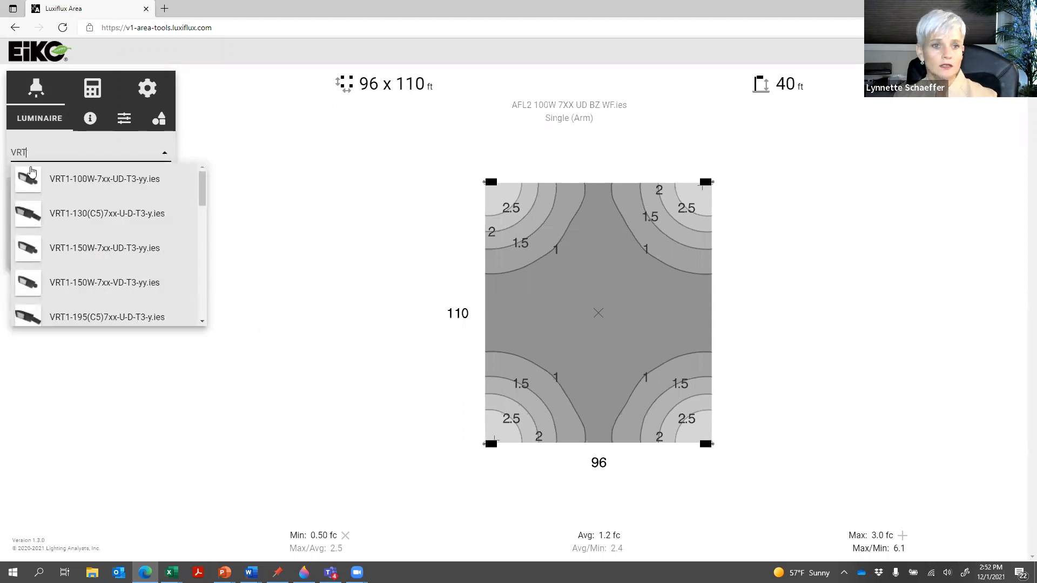
pyautogui.click(115, 285)
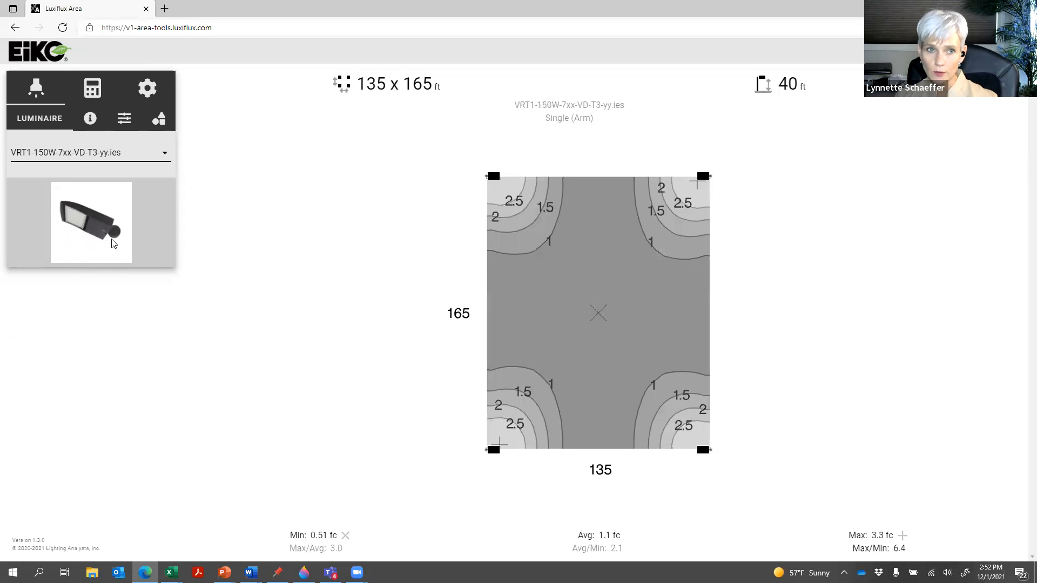
# - Review the outdoor luminaire's wattage and factors, its lumen and proration values, and its shape dimensions
pyautogui.click(93, 128)
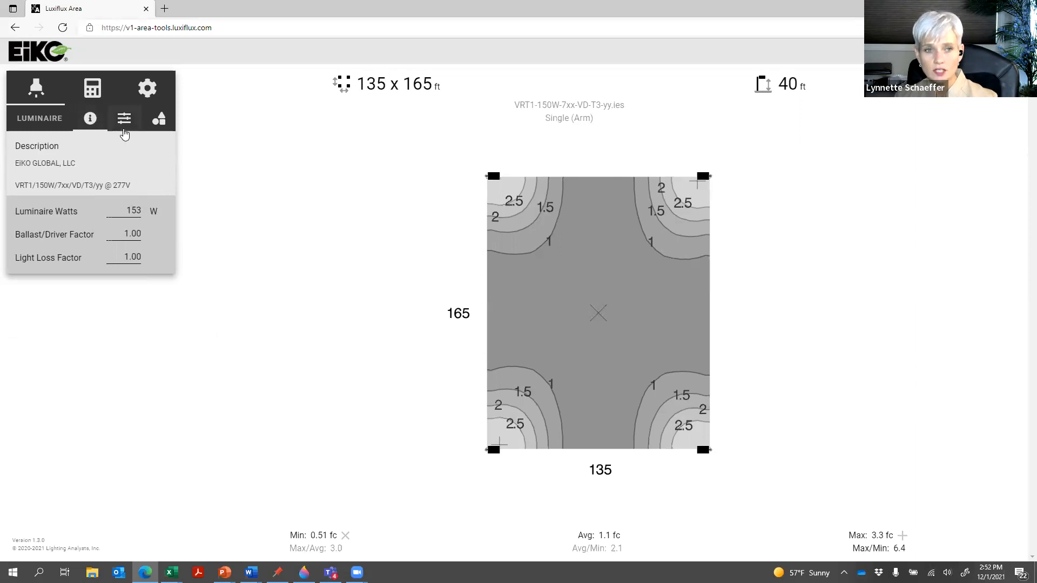
pyautogui.click(124, 122)
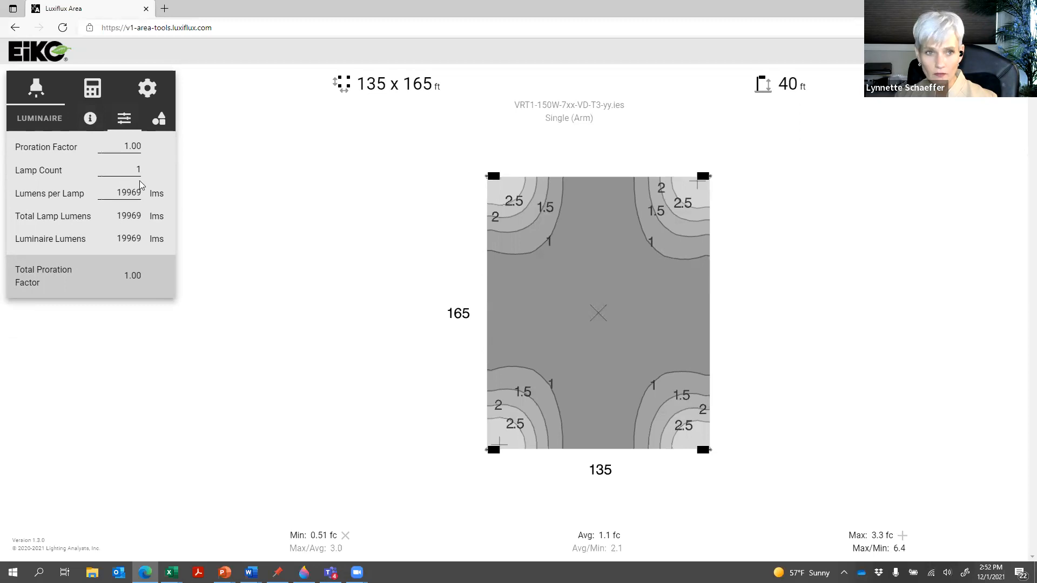
pyautogui.click(162, 122)
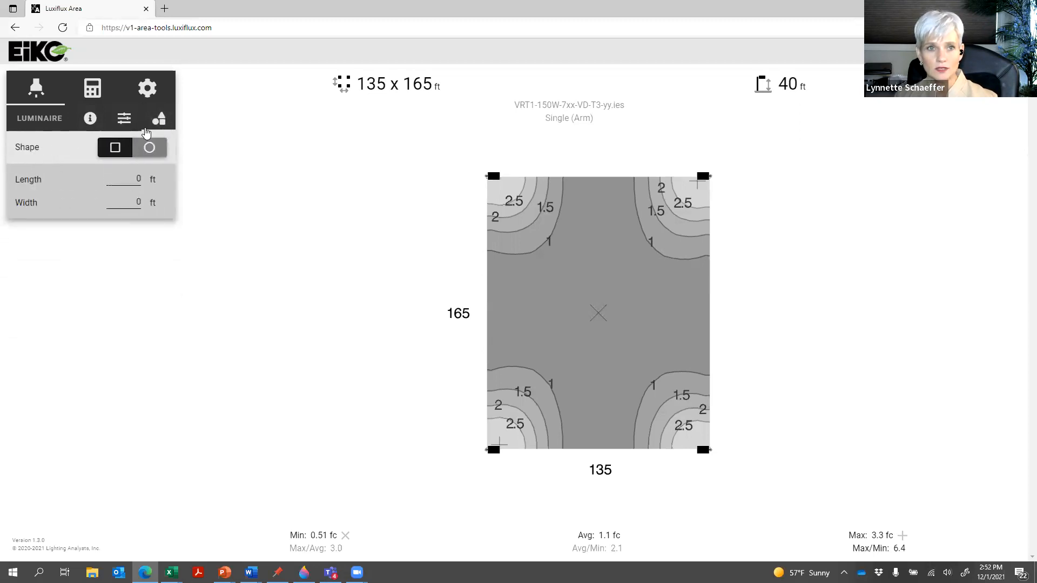
# - Show the layout's arm length and tilt options and switch the layout to one standalone pole
pyautogui.click(87, 87)
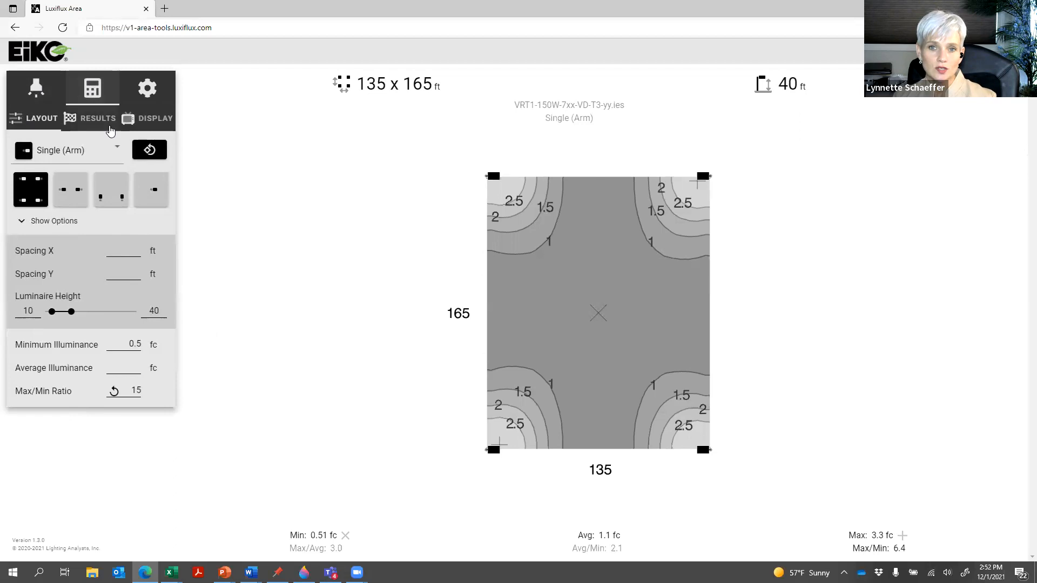
pyautogui.click(59, 226)
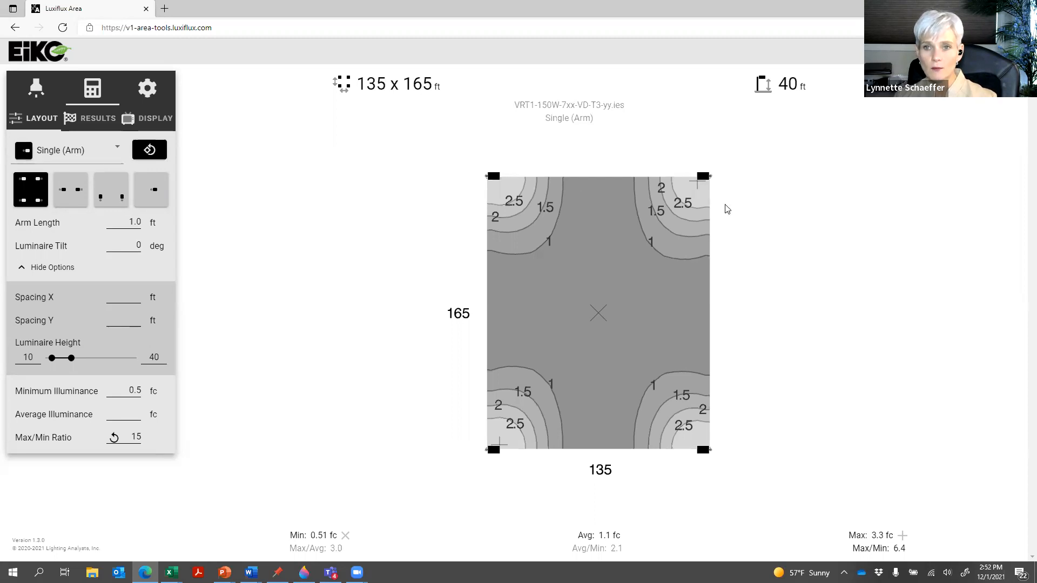
pyautogui.click(158, 191)
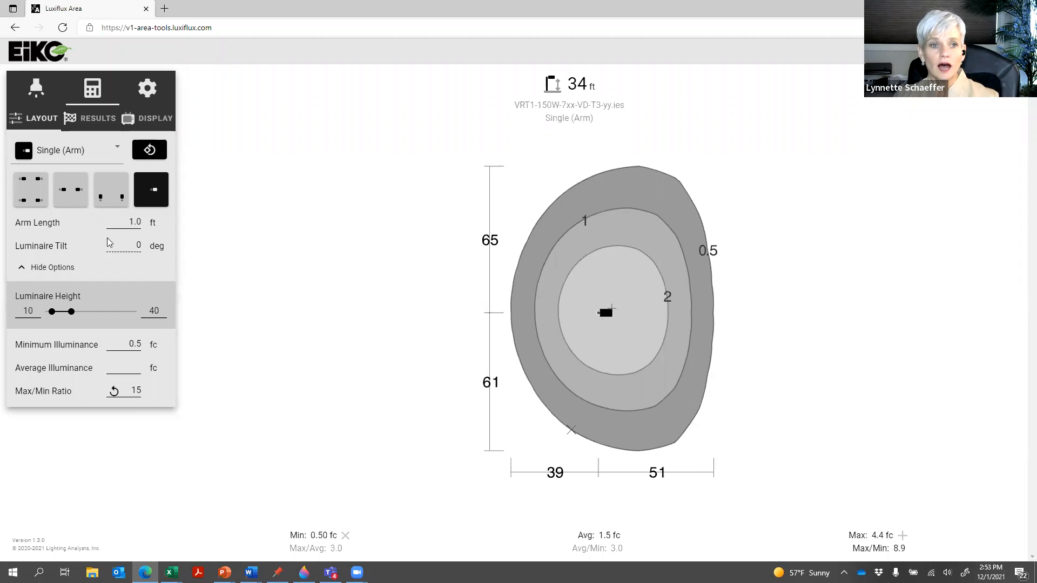
# - Set the pole's luminaire configuration to Triple (3 @ 90°)
pyautogui.click(120, 149)
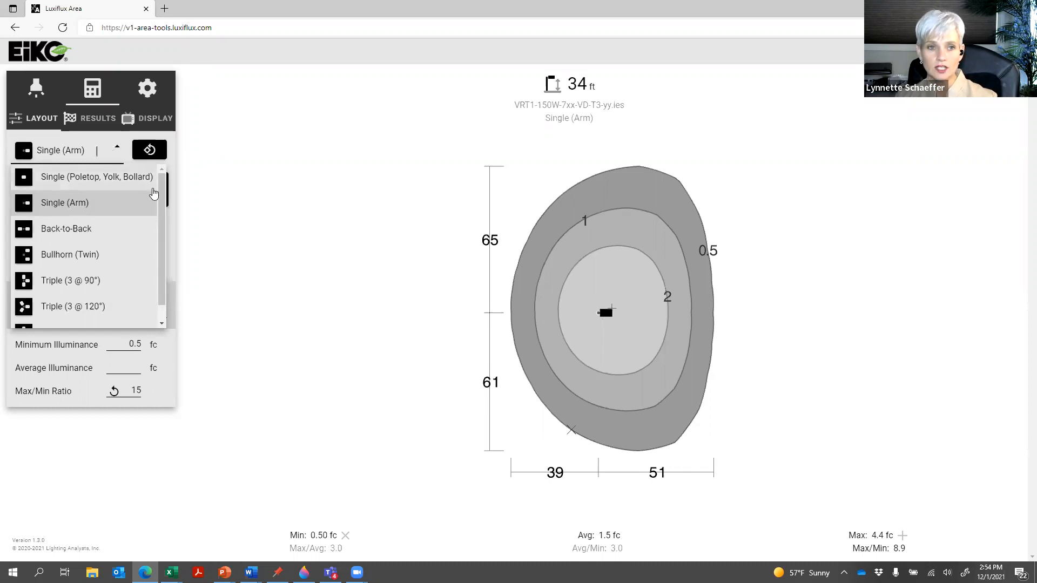
pyautogui.click(76, 280)
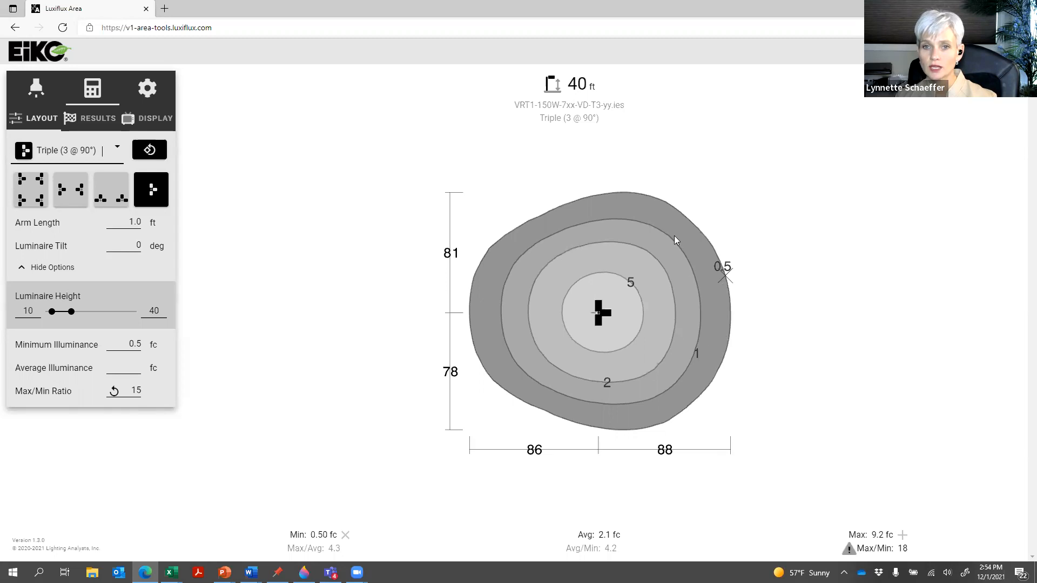
# - Set the pole's luminaire configuration to Quad (4 @ 90°) and switch the layout to four poles at the corners
pyautogui.click(113, 150)
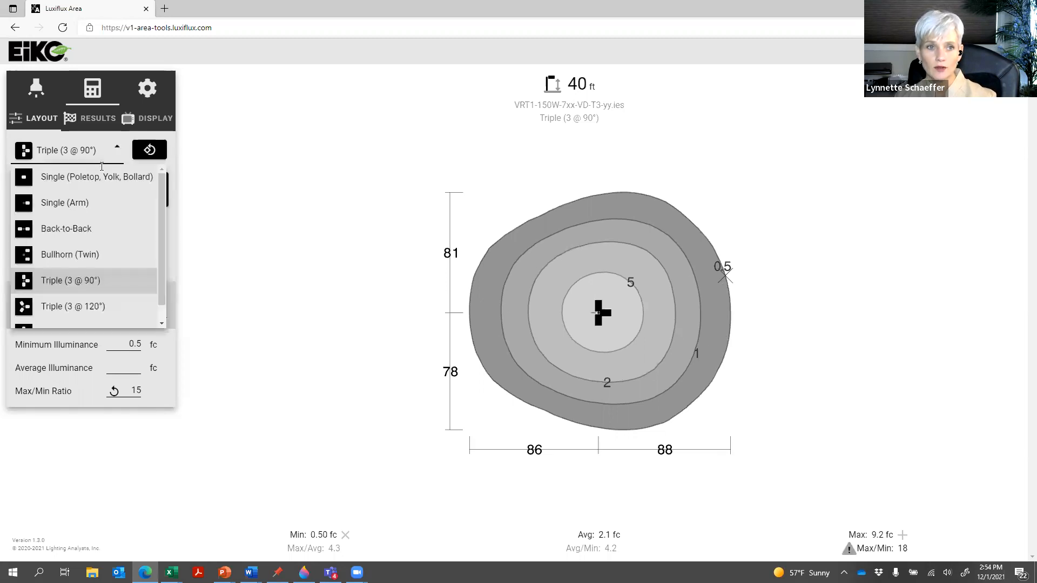
pyautogui.moveTo(160, 192); pyautogui.dragTo(161, 214)
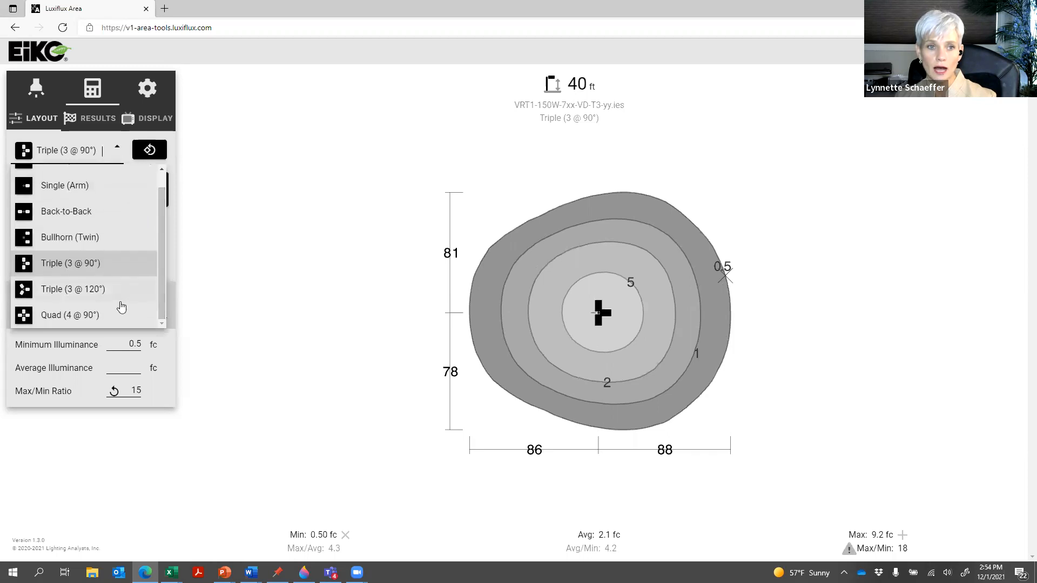
pyautogui.click(96, 316)
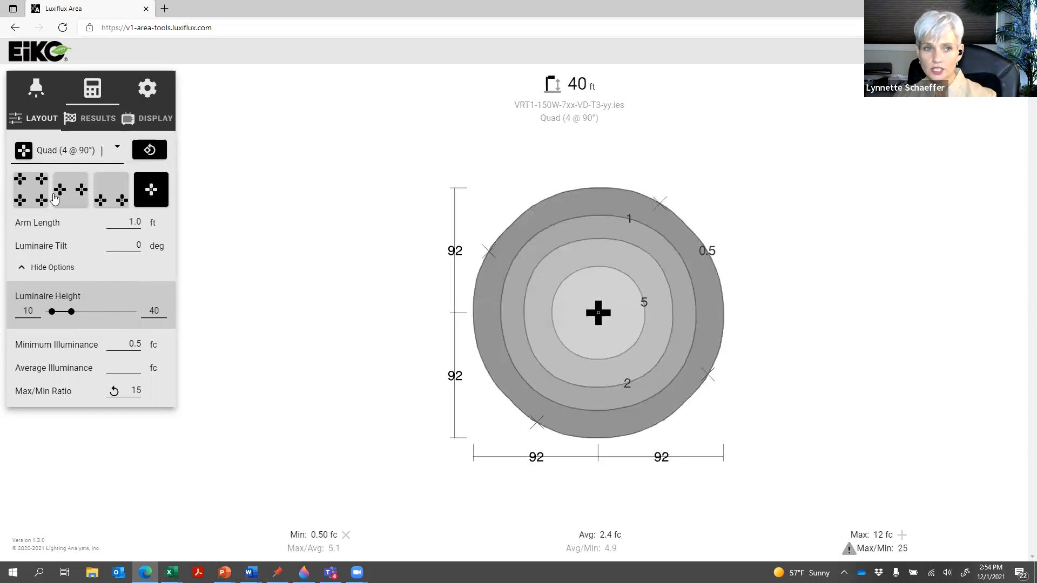
pyautogui.click(33, 187)
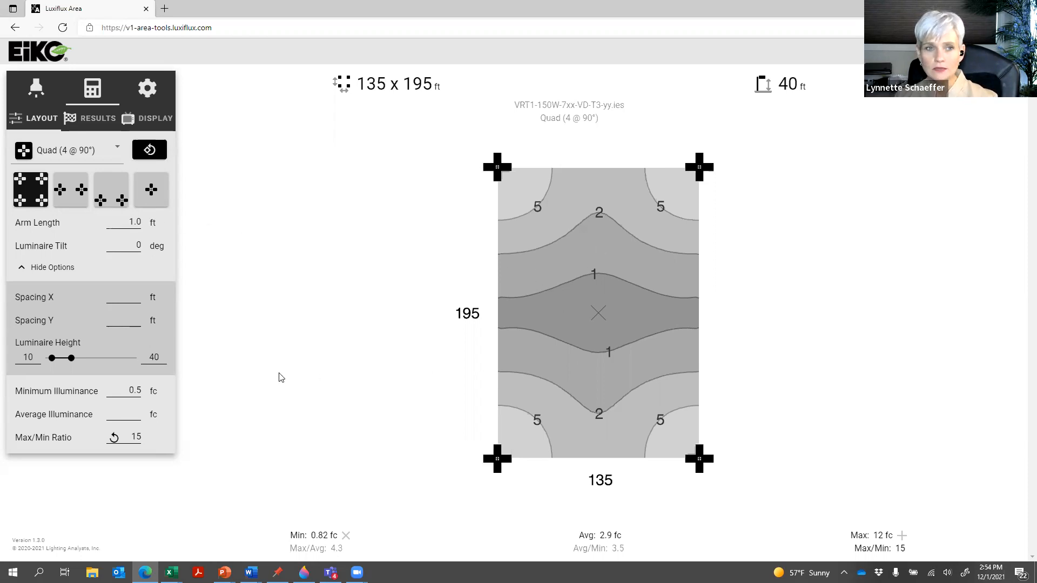
# - Set Spacing X to 15 ft after trying 10 ft, and allow its multiples (15, 30, 45, ...)
pyautogui.click(128, 298)
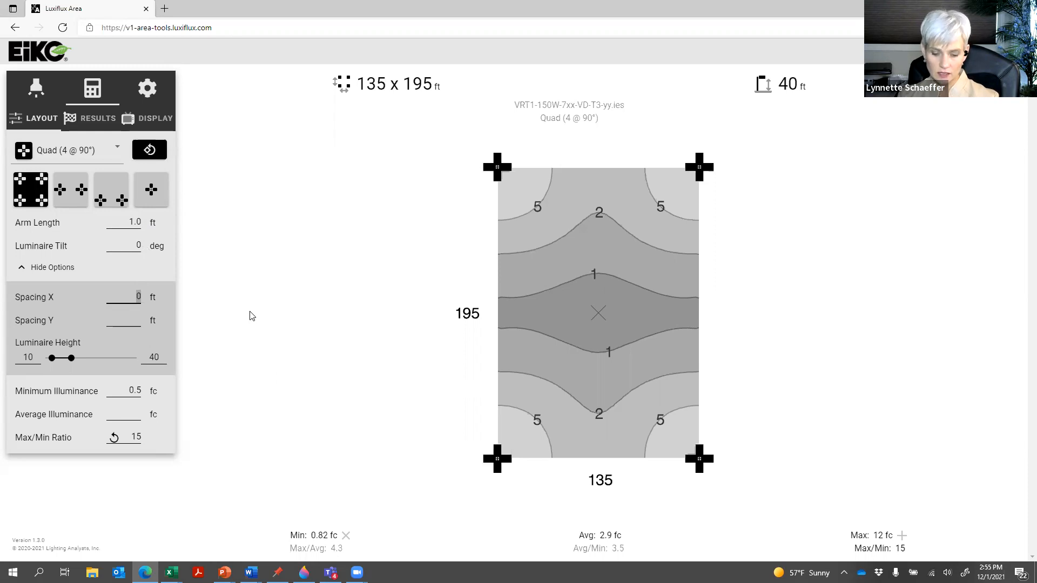
pyautogui.write('10')
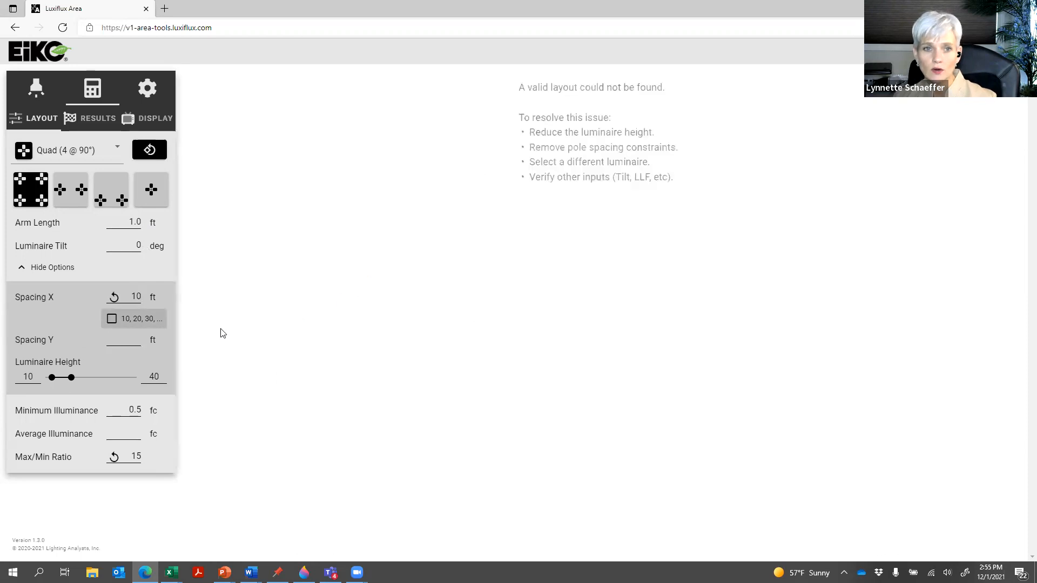
pyautogui.doubleClick(137, 296)
pyautogui.write('15')
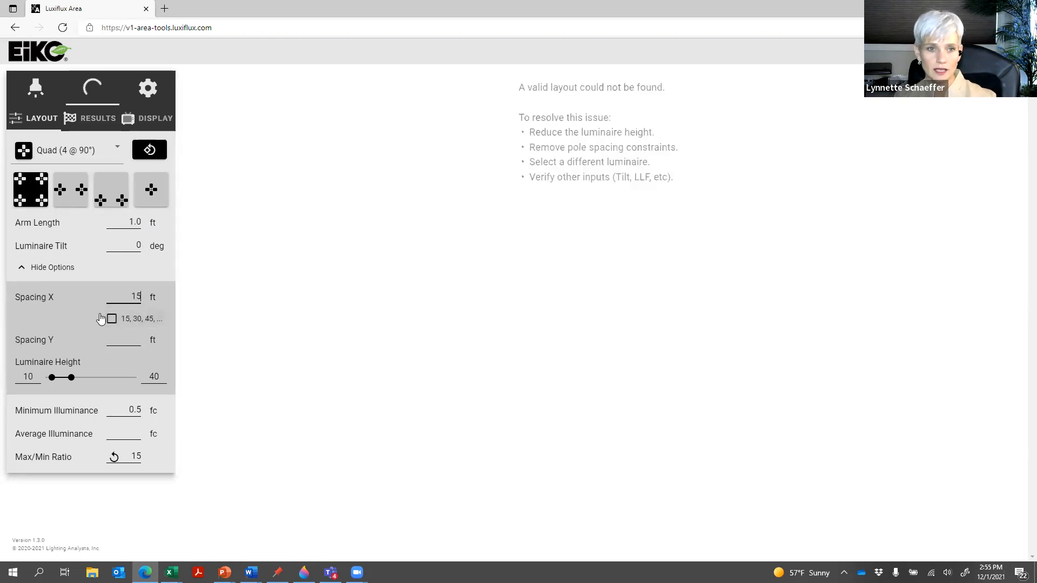
pyautogui.click(111, 319)
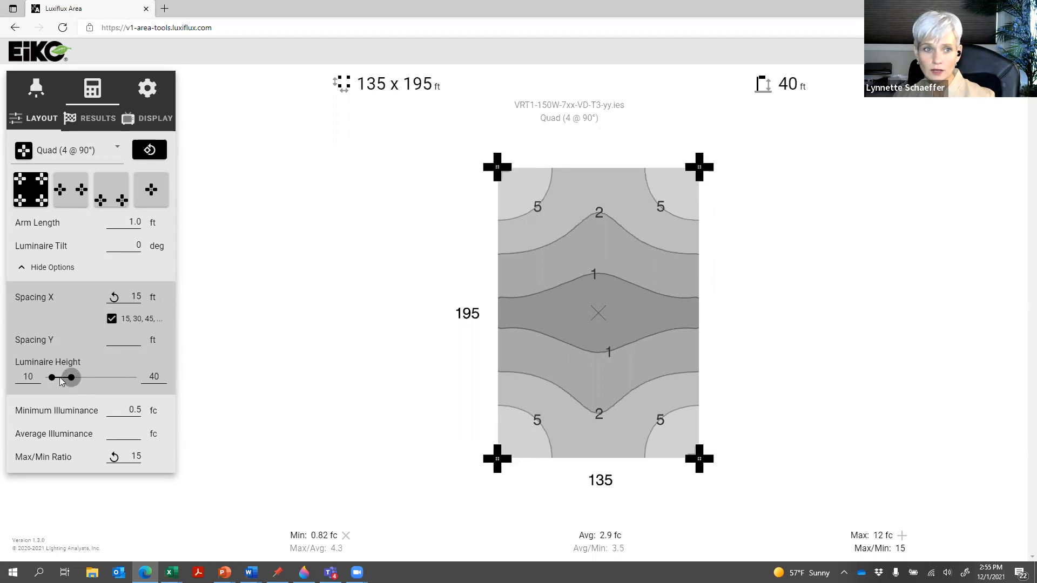
# - Set the maximum luminaire height to 30 ft and the minimum illuminance to 20 fc
pyautogui.click(166, 375)
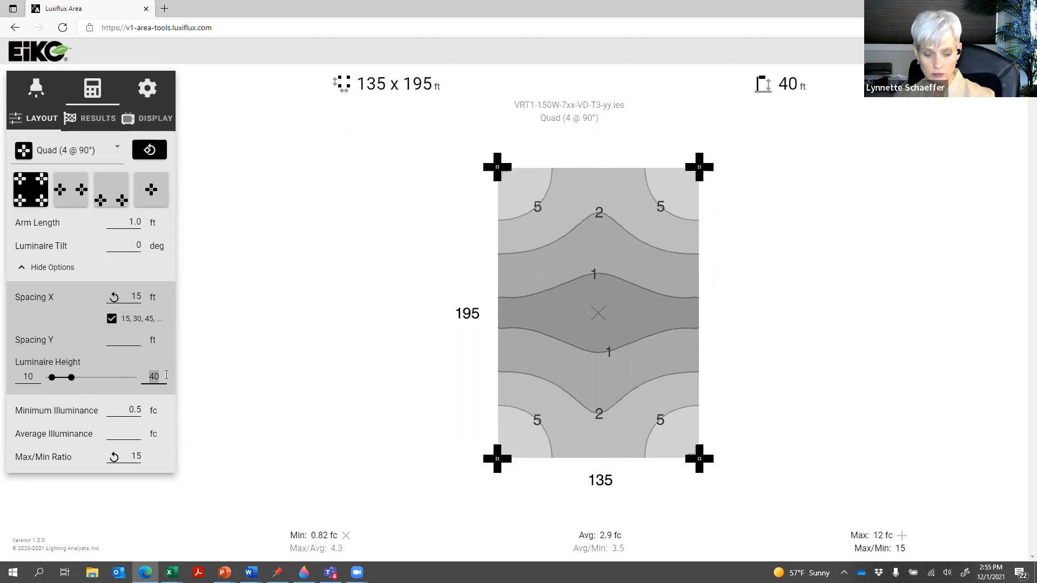
pyautogui.write('30')
pyautogui.press('Tab')
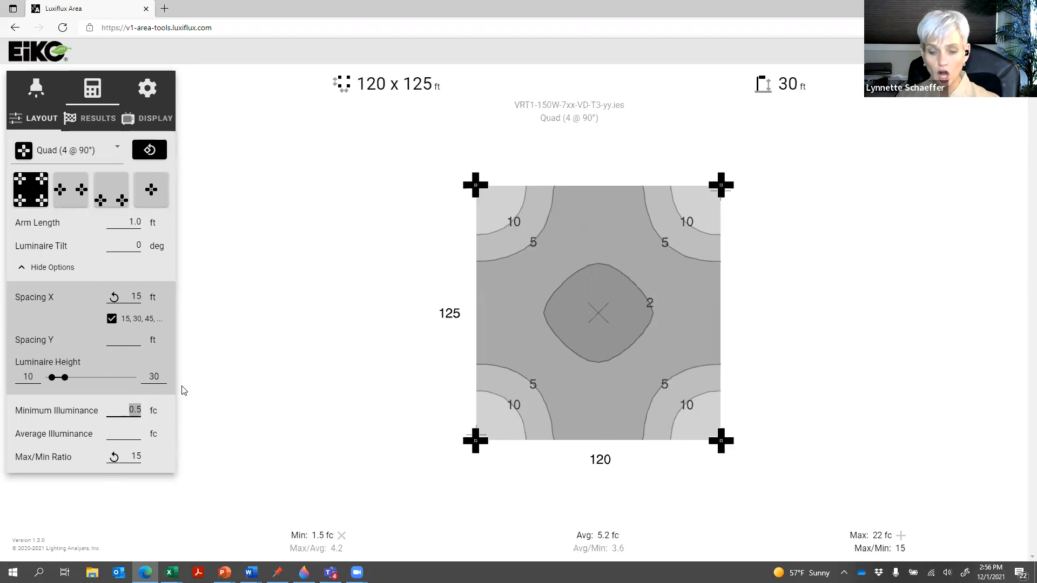
pyautogui.write('20')
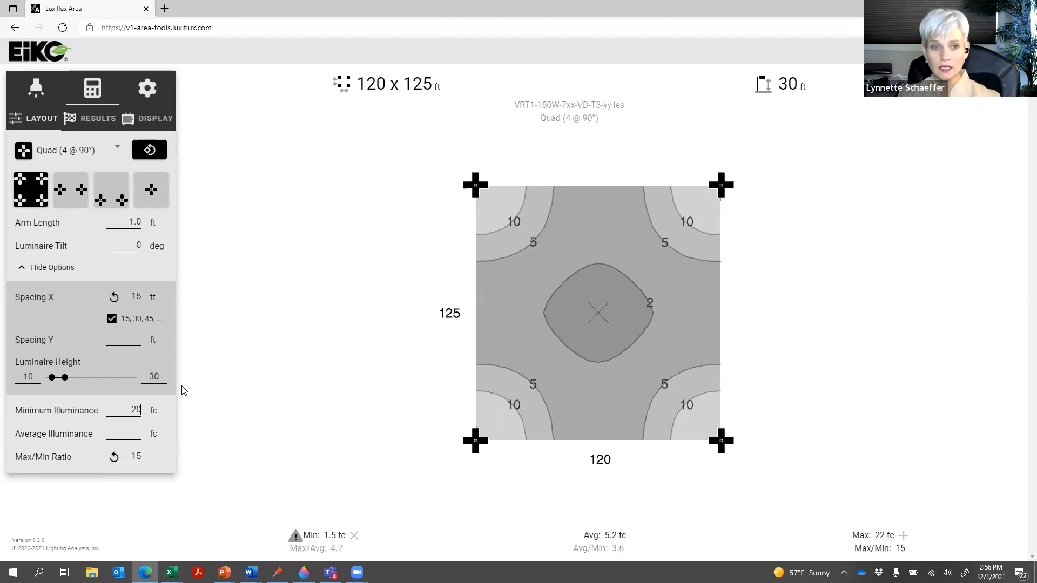
pyautogui.press('Tab')
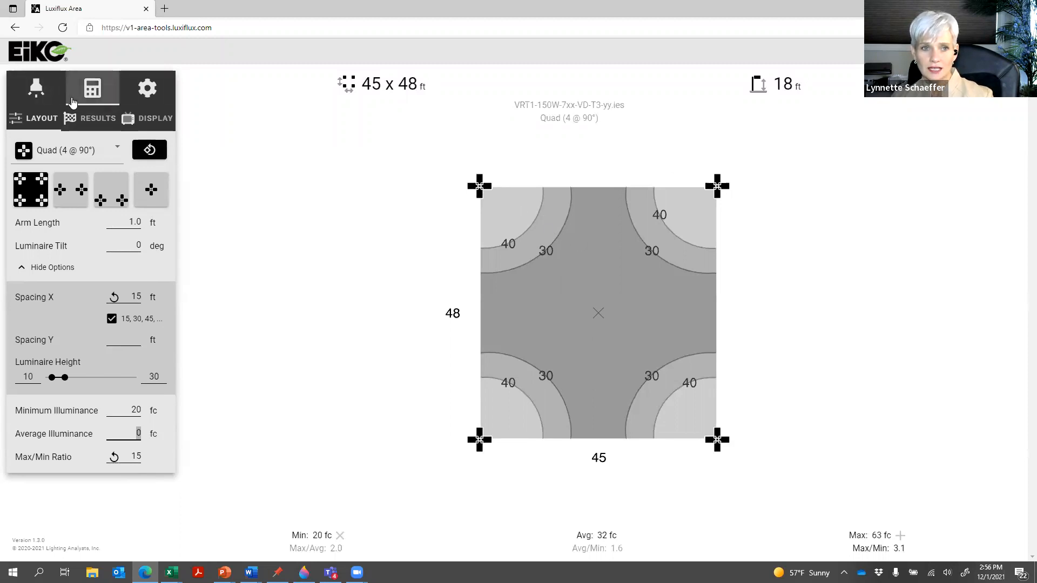
# - Compare the calculated layouts for the quad poles and select the 45 x 53 ft one at 22 ft height
pyautogui.click(31, 123)
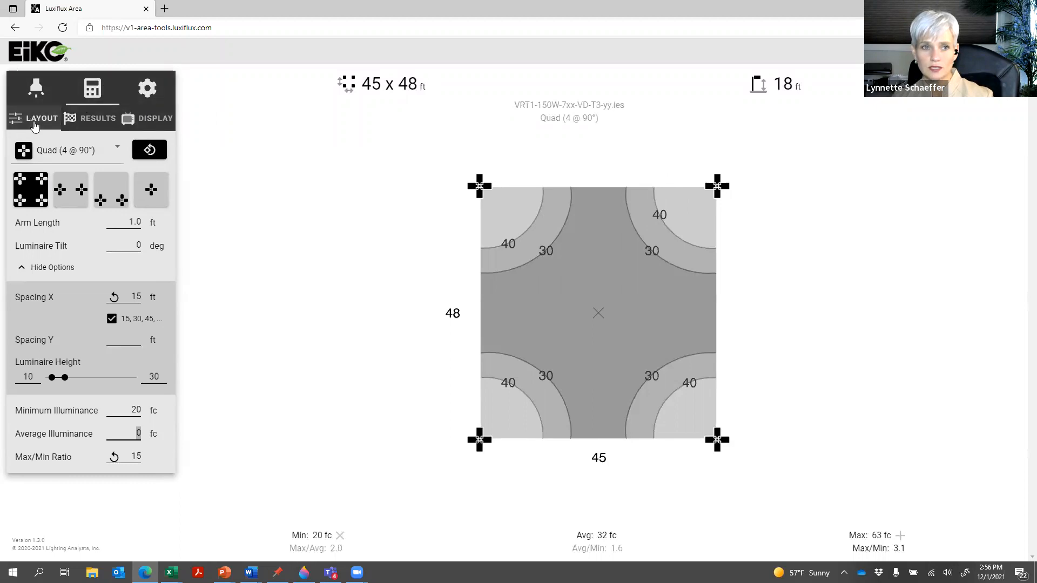
pyautogui.click(86, 123)
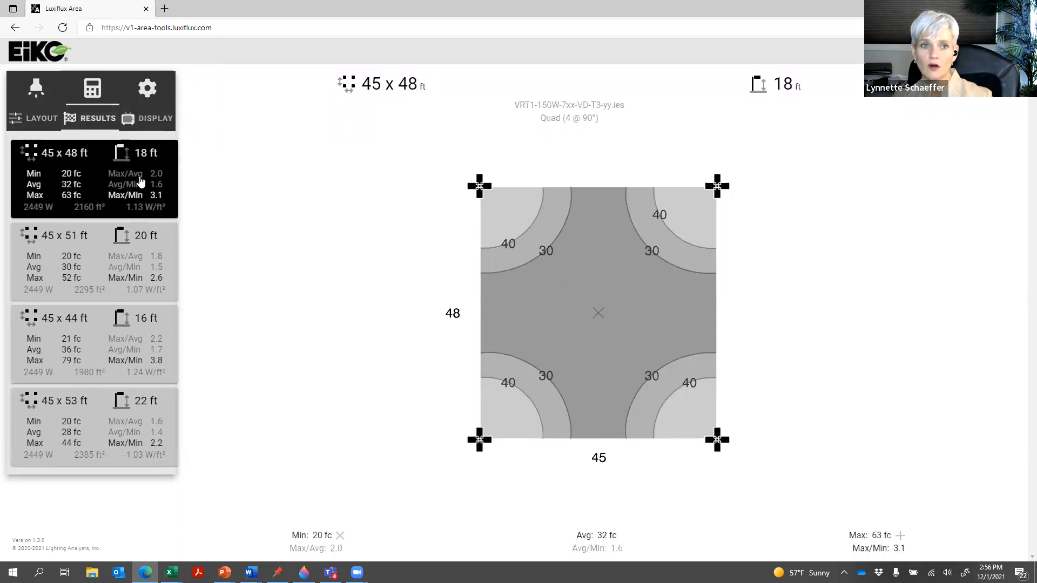
pyautogui.click(145, 245)
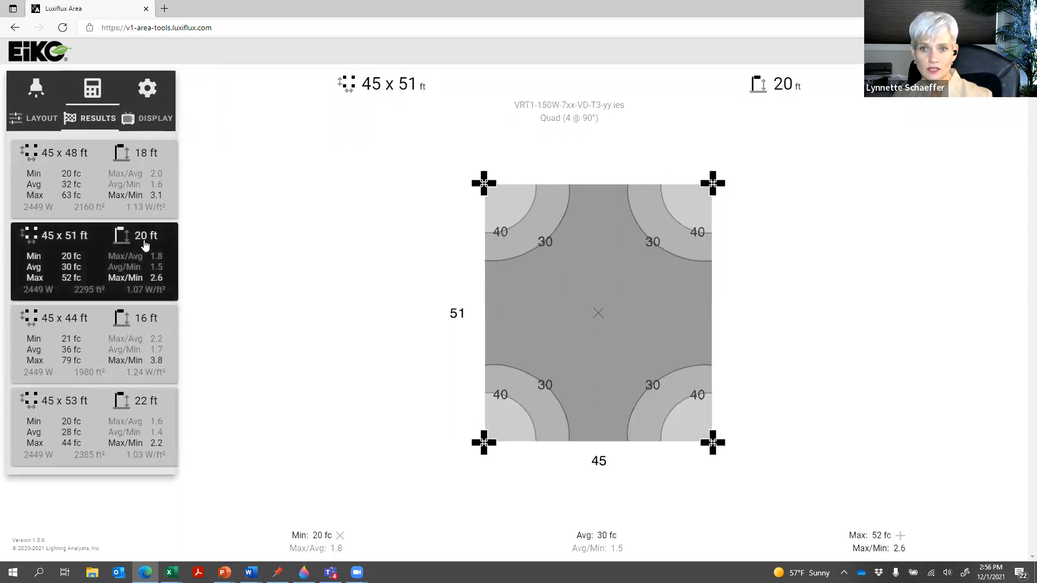
pyautogui.click(144, 340)
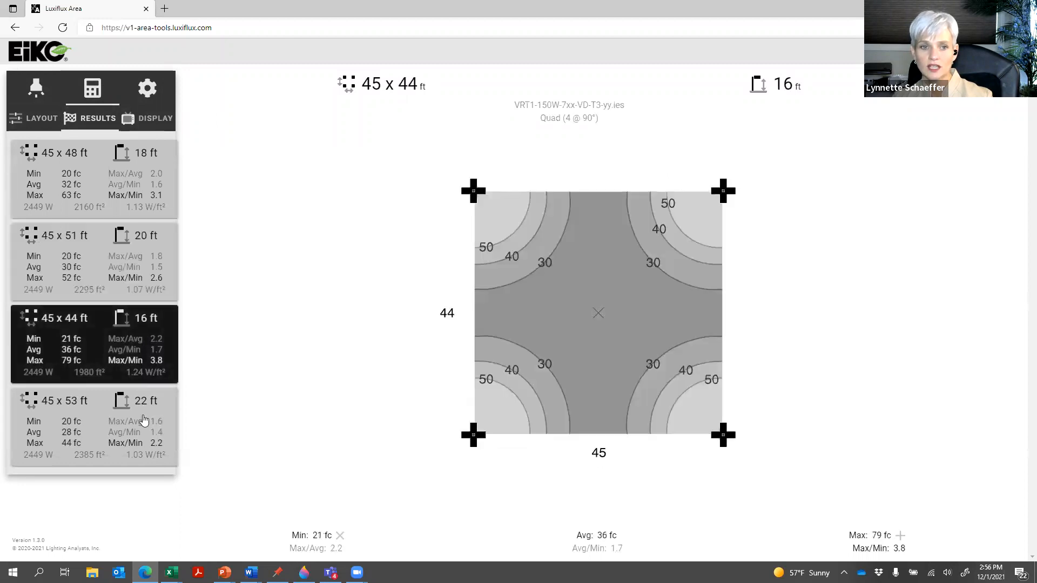
pyautogui.click(144, 424)
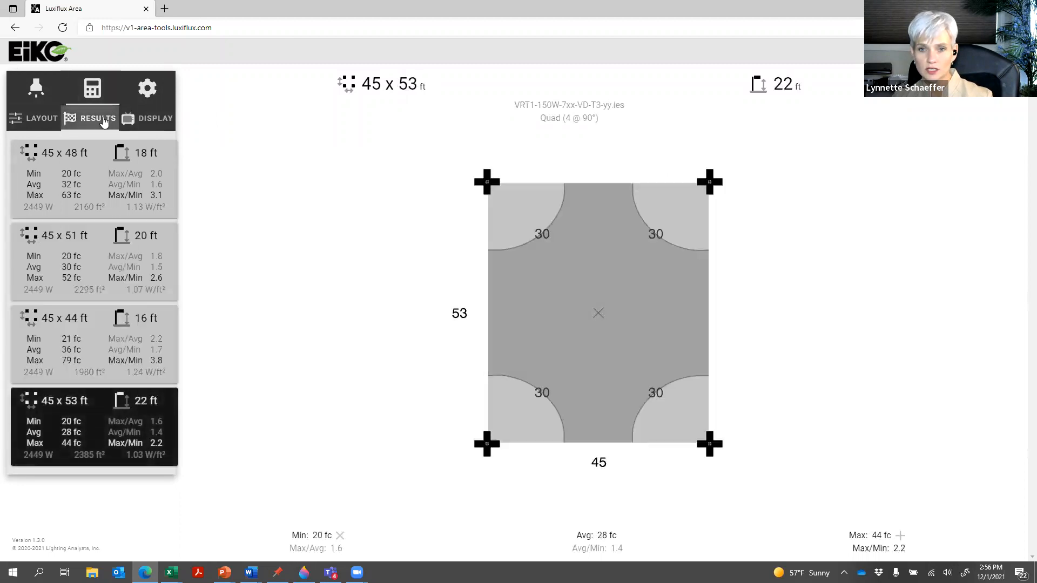
# - Change the layout's shading to a smooth gradient, try the contour line display, and open the custom contour values for entry
pyautogui.click(147, 119)
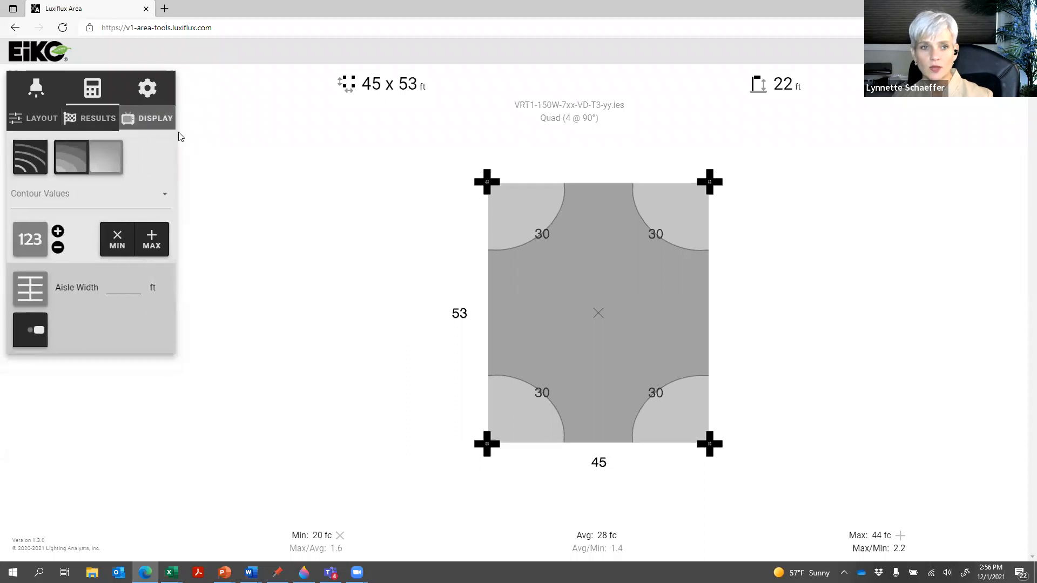
pyautogui.click(71, 158)
pyautogui.click(108, 158)
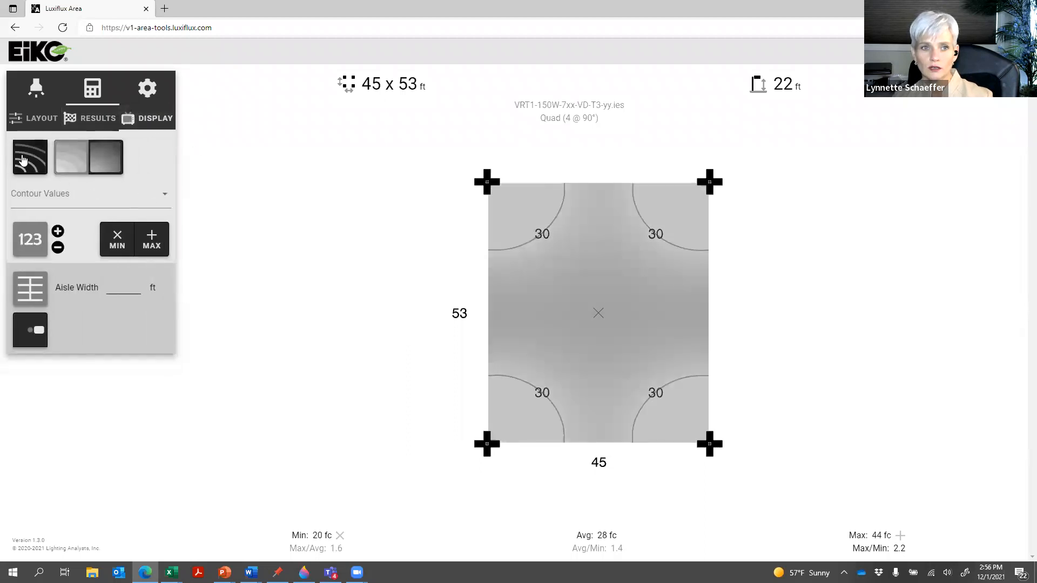
pyautogui.click(32, 159)
pyautogui.click(79, 159)
pyautogui.click(95, 160)
pyautogui.click(31, 158)
pyautogui.click(160, 193)
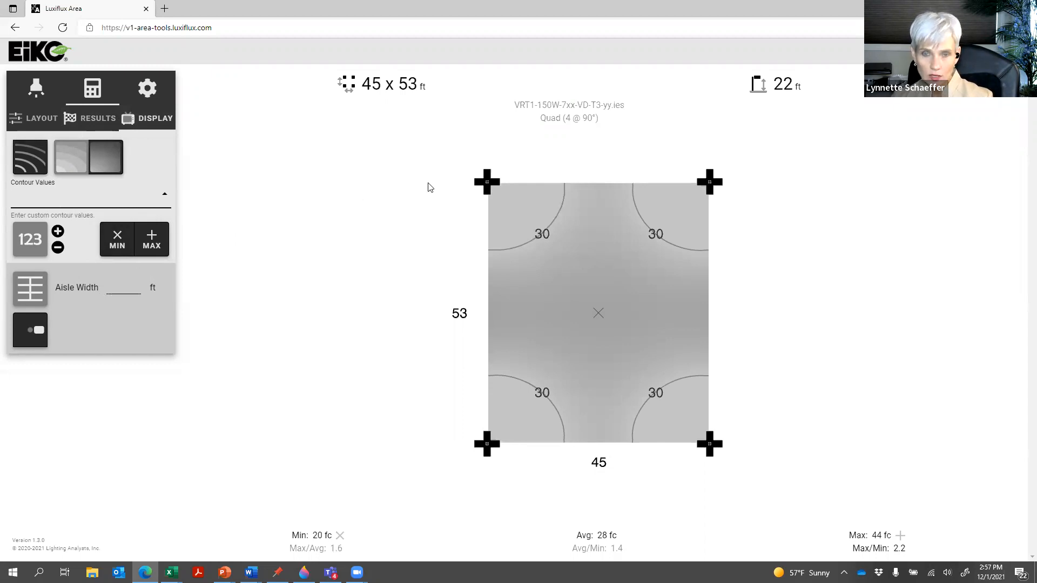
# - Set the pole's luminaire configuration to Single (Poletop, Yolk, Bollard) and switch the layout to one standalone pole
pyautogui.click(39, 117)
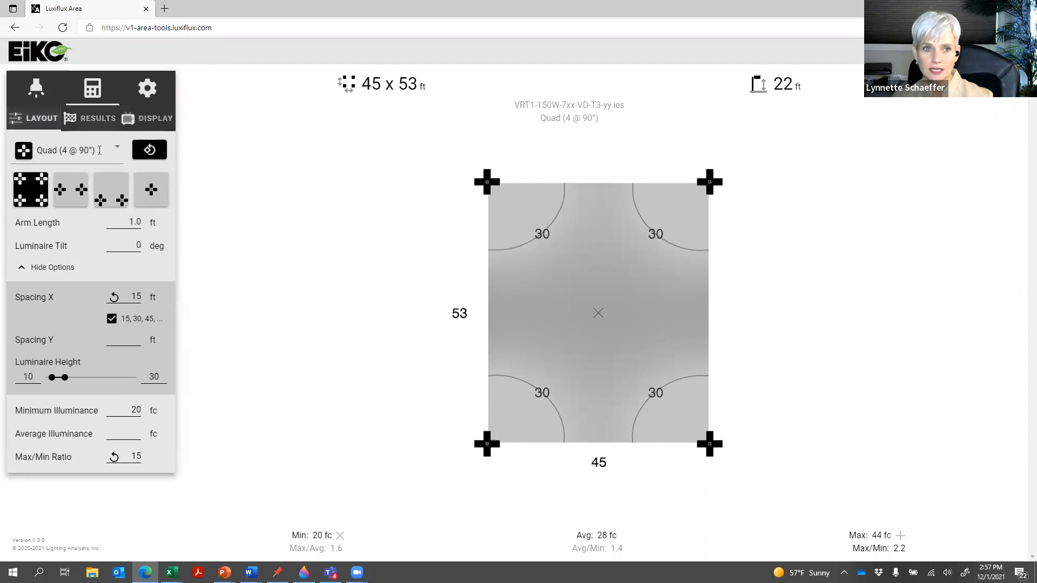
pyautogui.click(114, 143)
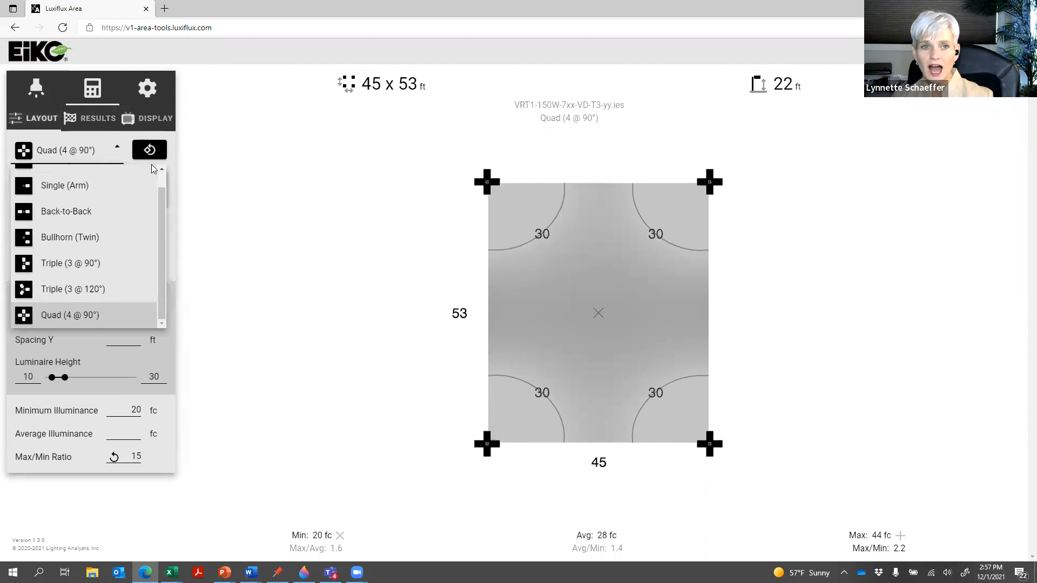
pyautogui.scroll(1, 164, 184)
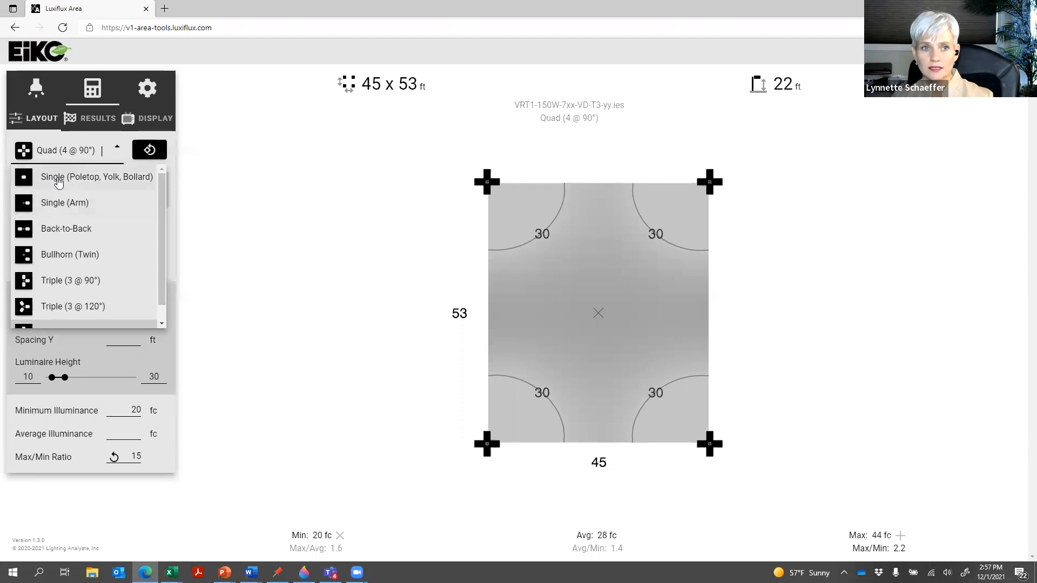
pyautogui.click(59, 179)
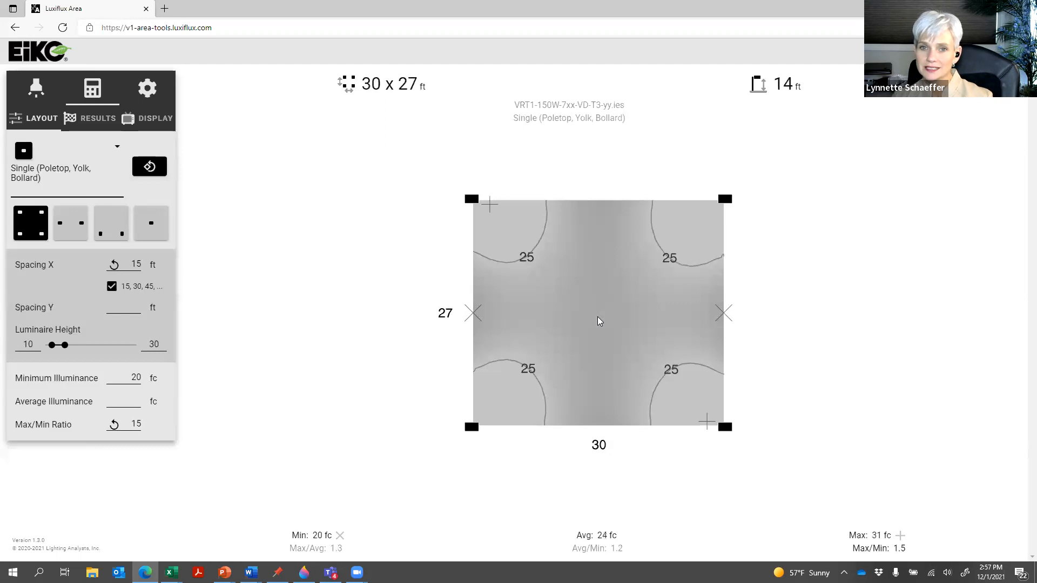
pyautogui.click(161, 224)
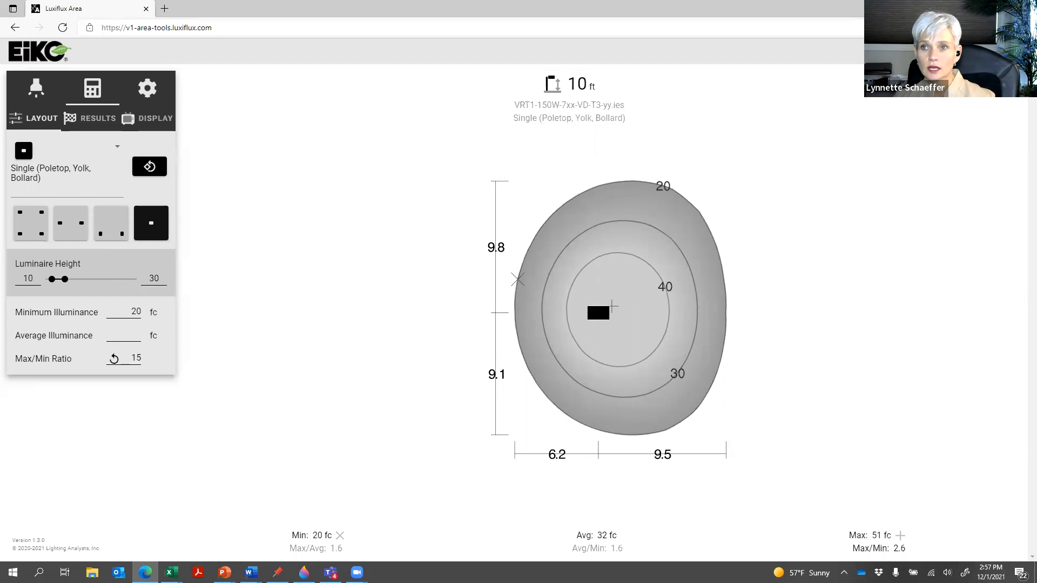
# - Preview the printable report of the single-pole layout and return to the layout page
pyautogui.click(994, 51)
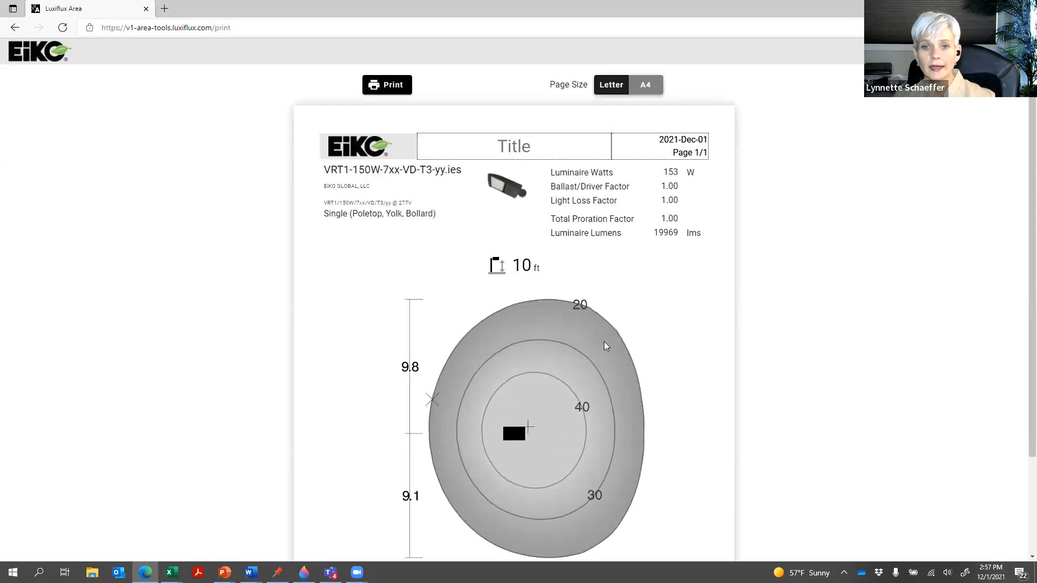
pyautogui.click(15, 28)
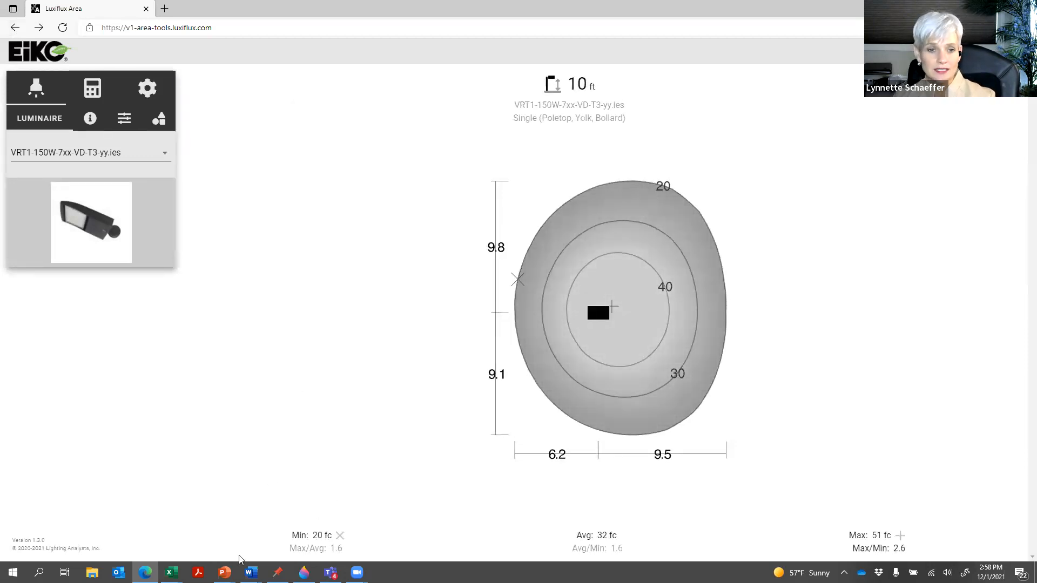
# - Switch to the PowerPoint slide show with the closing THANK YOU! slide
pyautogui.click(225, 572)
pyautogui.click(281, 536)
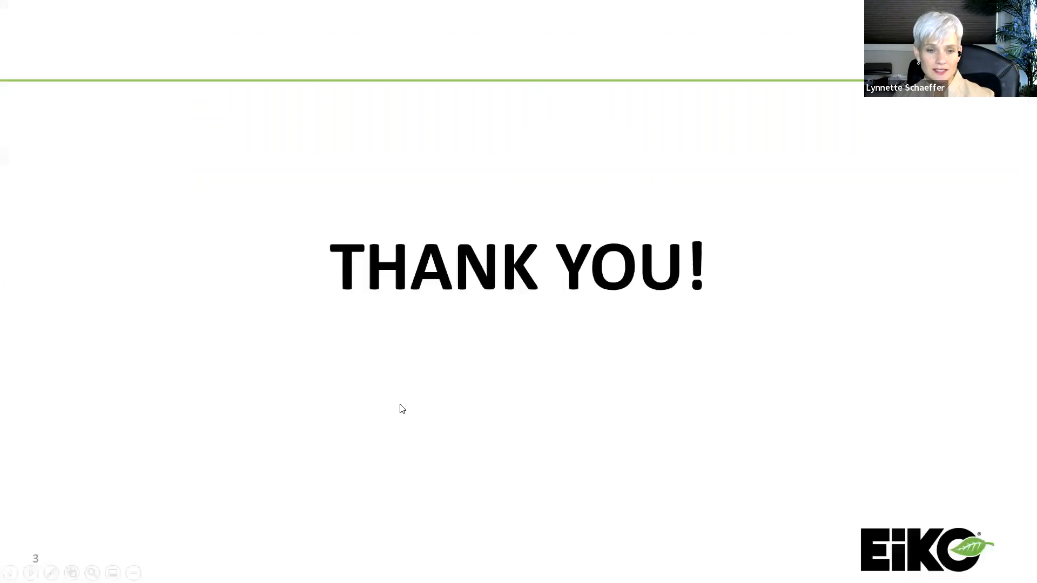